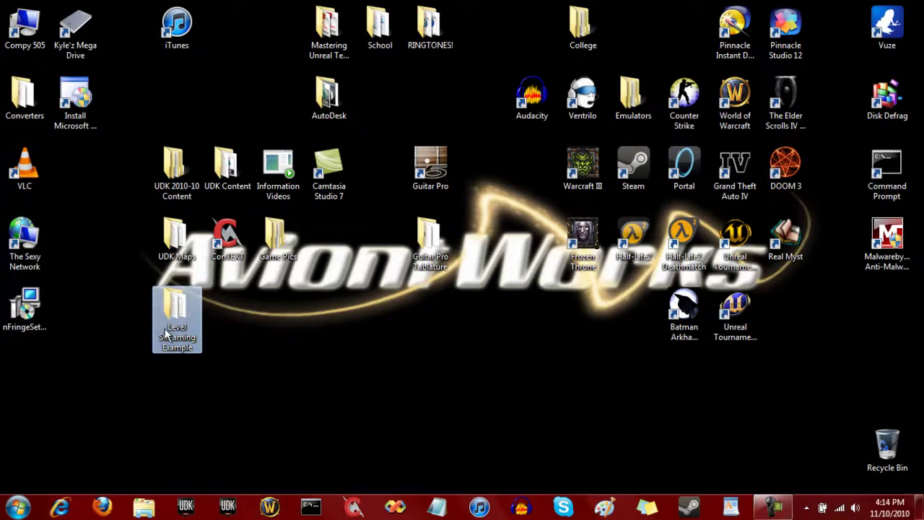
- Open the Level Streaming Example folder on the desktop to check its contents, and close it again
double_click(175, 329)
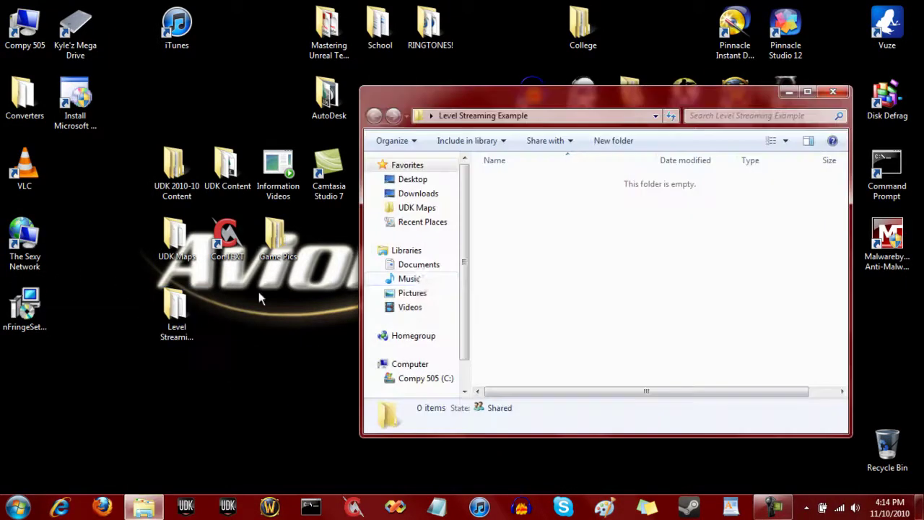
drag(565, 268, 676, 216)
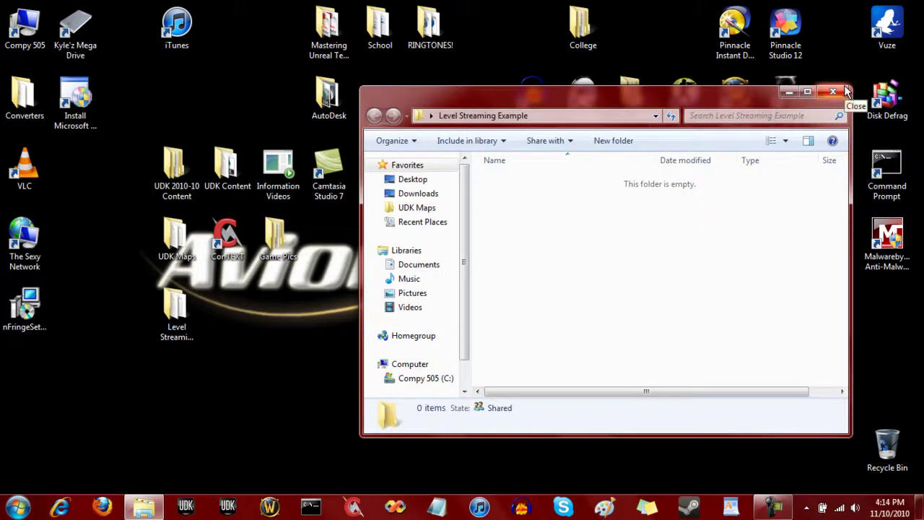
drag(699, 270, 679, 190)
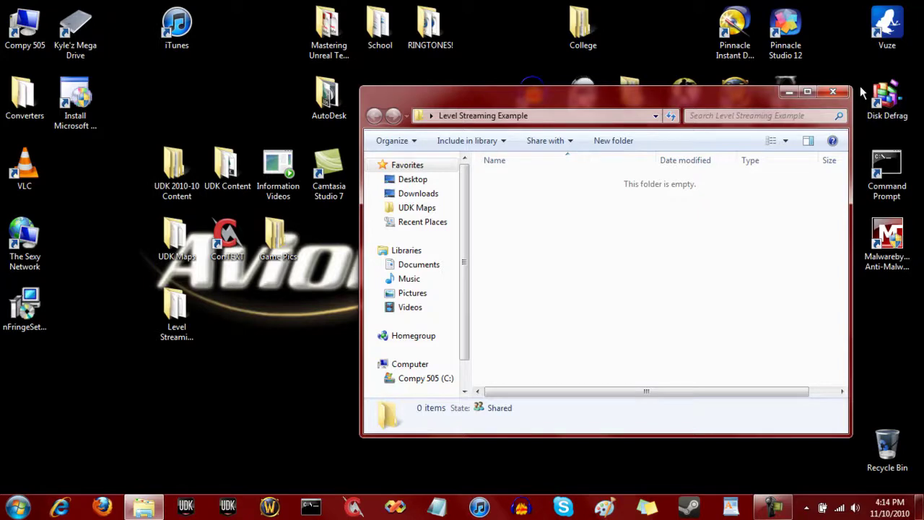
click(832, 91)
- Launch the Unreal Development Kit and dismiss the Start Page and the Startup Tip
click(226, 508)
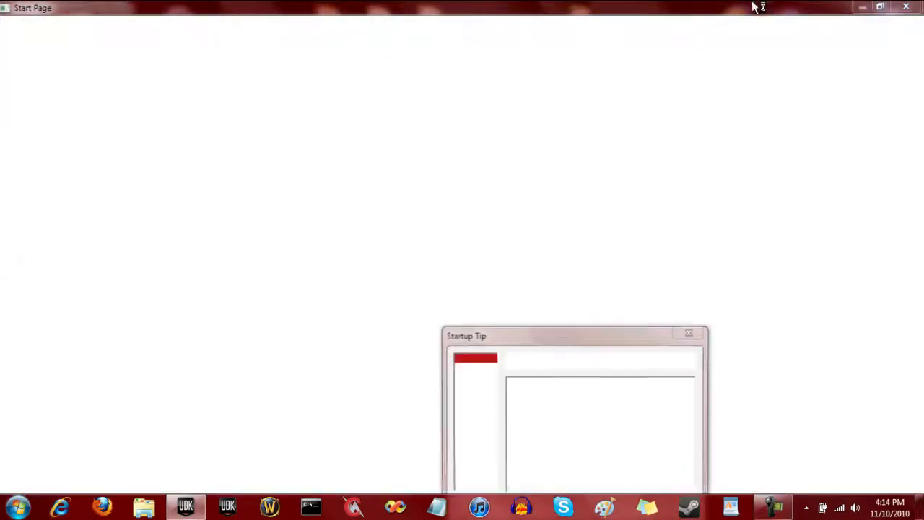
click(920, 7)
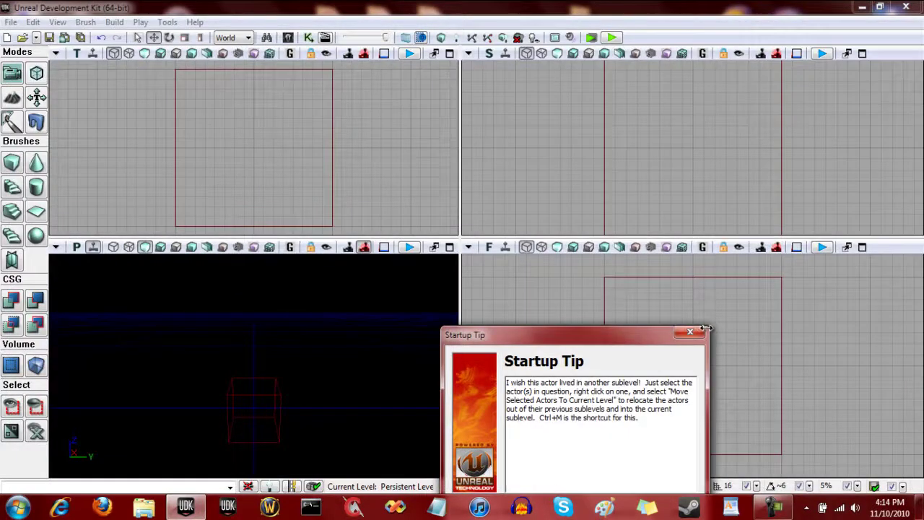
click(698, 330)
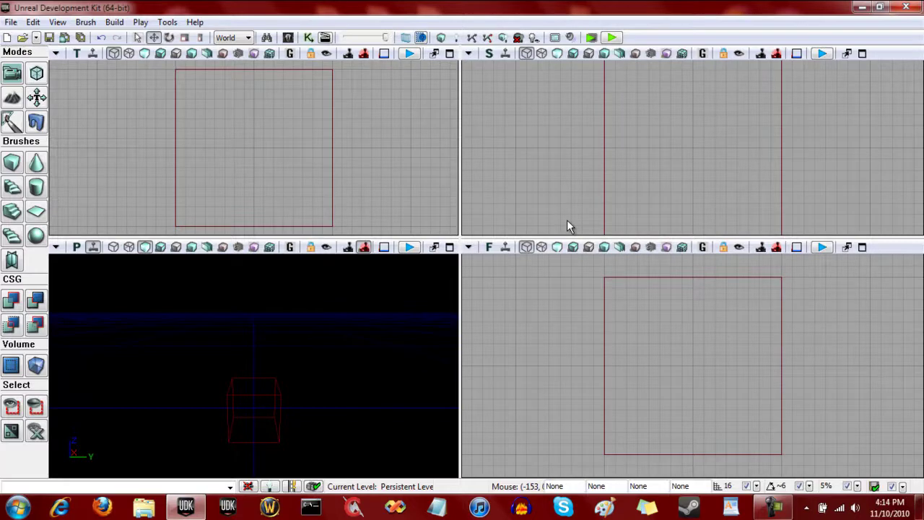
- Add a solid cube from the default builder brush and move the builder brush away from it along negative Y
right_drag(279, 364, 278, 413)
drag(280, 421, 276, 282)
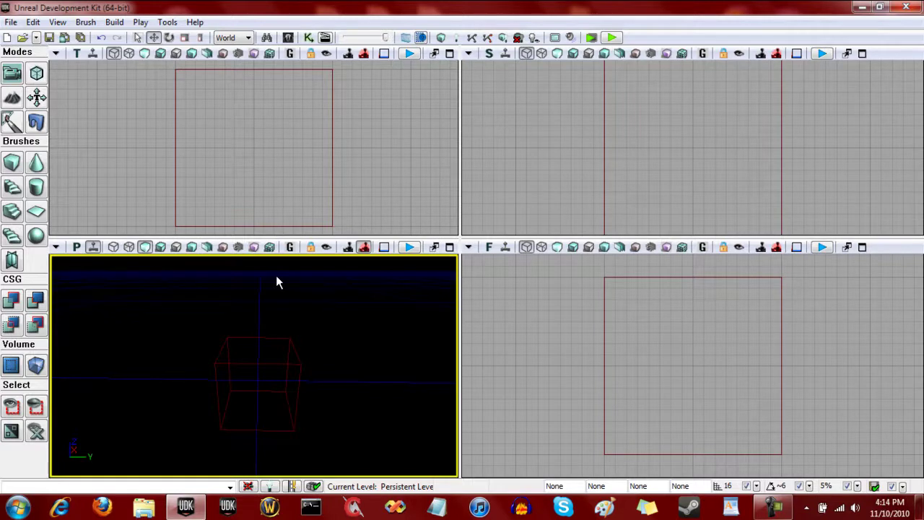
click(280, 364)
scroll(272, 386, up, 3)
right_drag(315, 378, 384, 396)
click(11, 300)
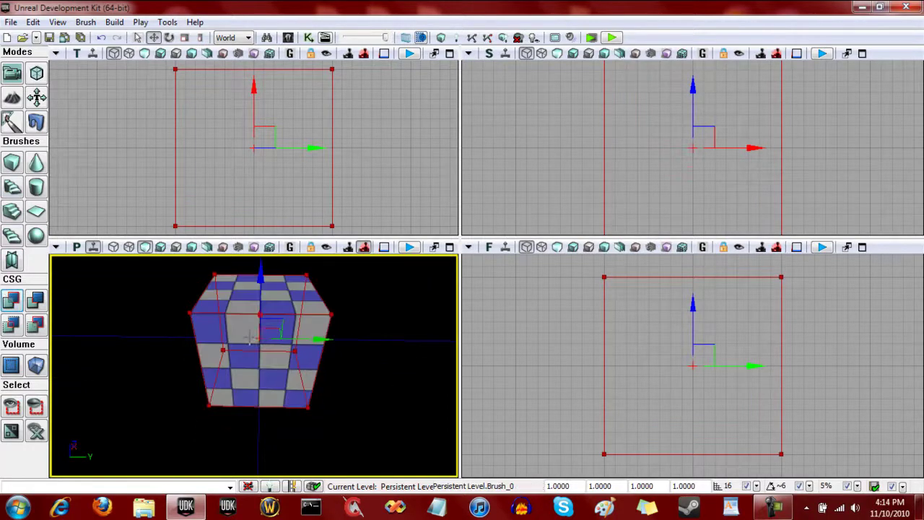
drag(310, 330, 144, 340)
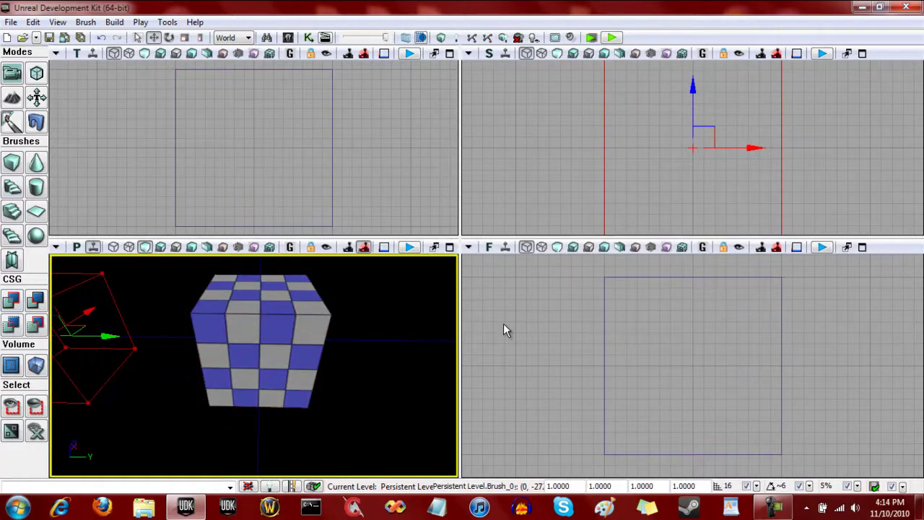
- Save the map as Persistant in the Level Streaming Example folder
right_drag(300, 197, 322, 180)
scroll(321, 179, down, 1)
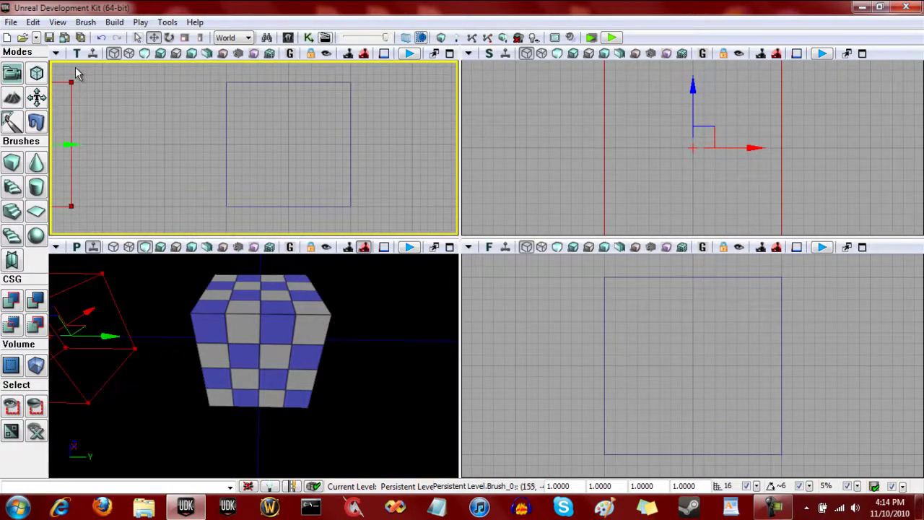
click(50, 40)
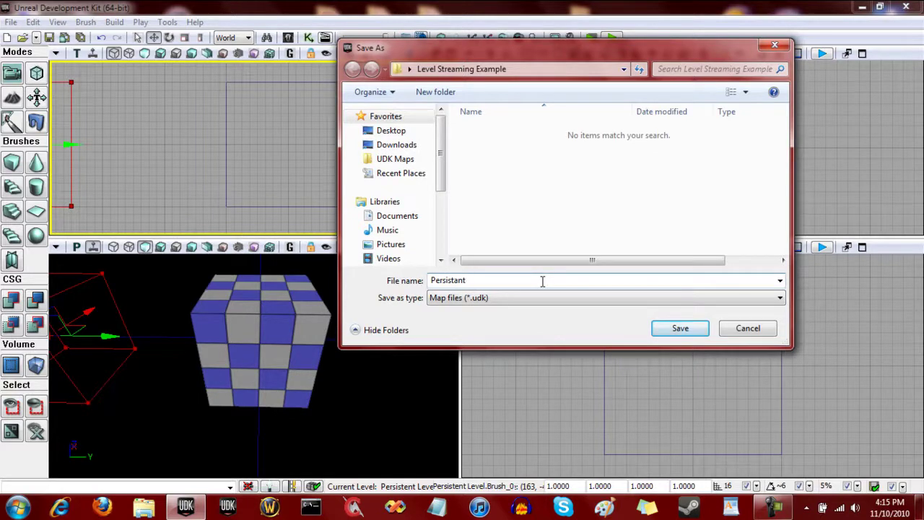
key(Return)
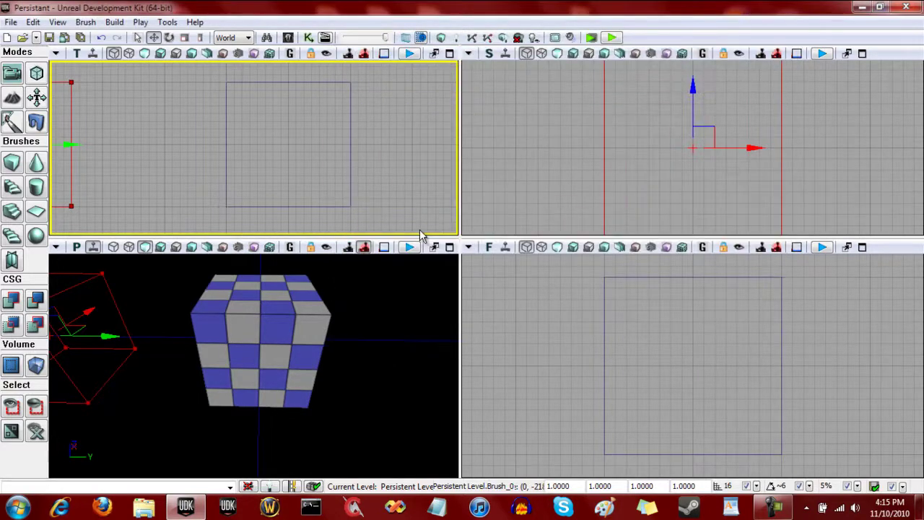
- Create a new map and build the cube brush with X 1024, Y 1024 and Z 32
click(8, 37)
right_click(21, 169)
click(491, 188)
text(1024)
key(Tab)
text(0)
text(02)
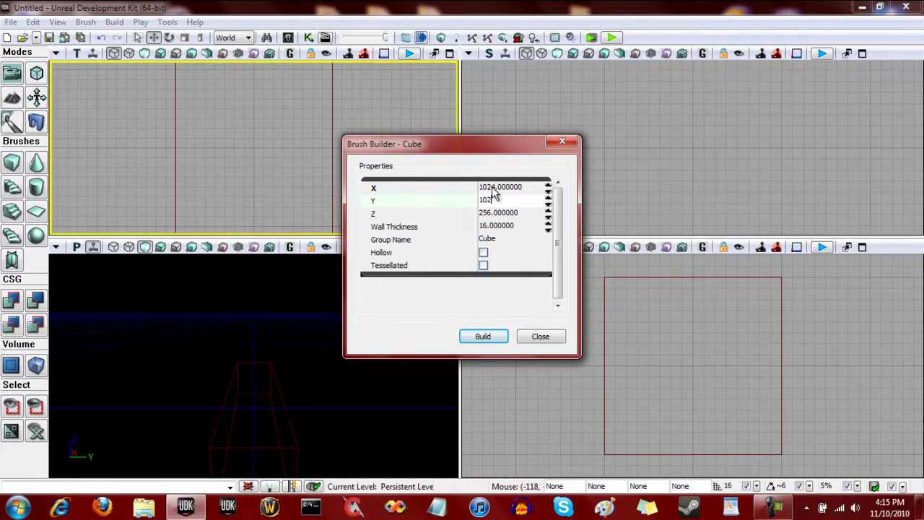
text(4)
key(Tab)
text(32)
key(Return)
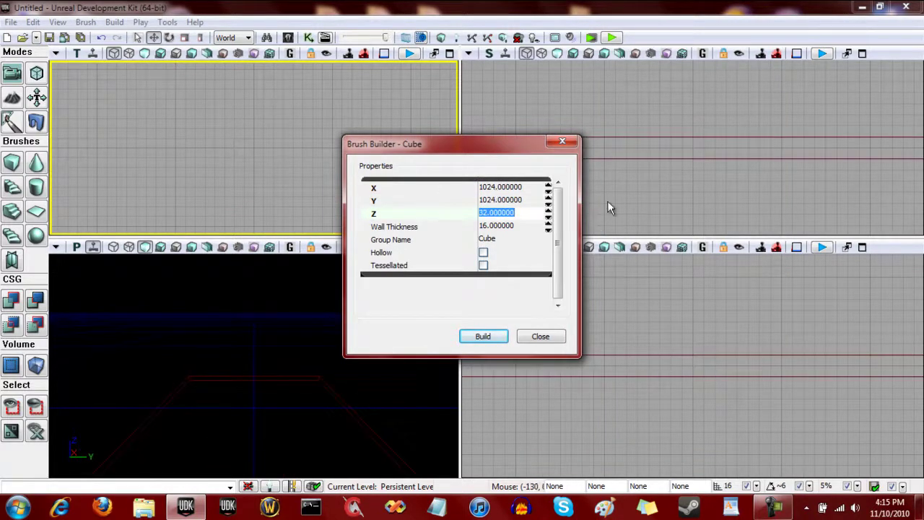
click(564, 143)
- Add the flat brush as a solid floor and place a point light raised above its surface
click(20, 299)
right_drag(285, 344, 302, 322)
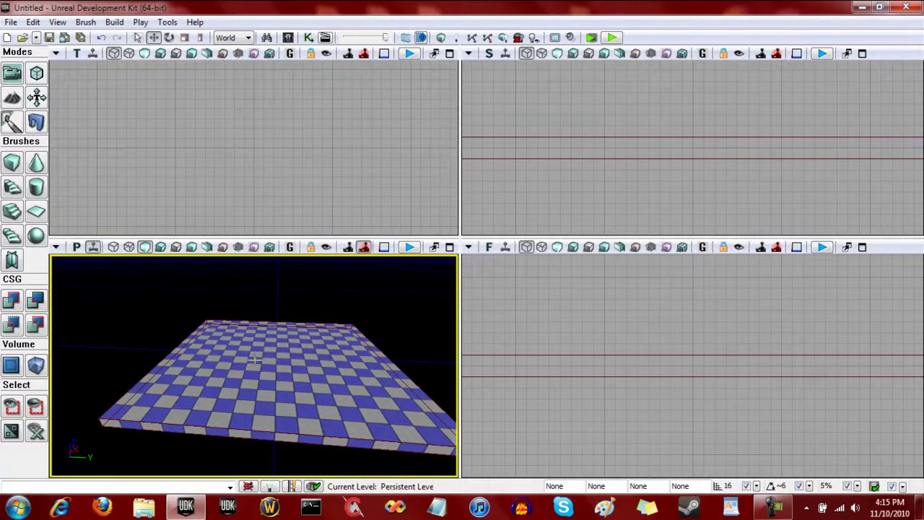
key(l)
click(281, 360)
drag(280, 305, 282, 275)
- Find MetalMaterial in the Content Browser by searching for metalmat and apply it to the floor's top surface
click(288, 37)
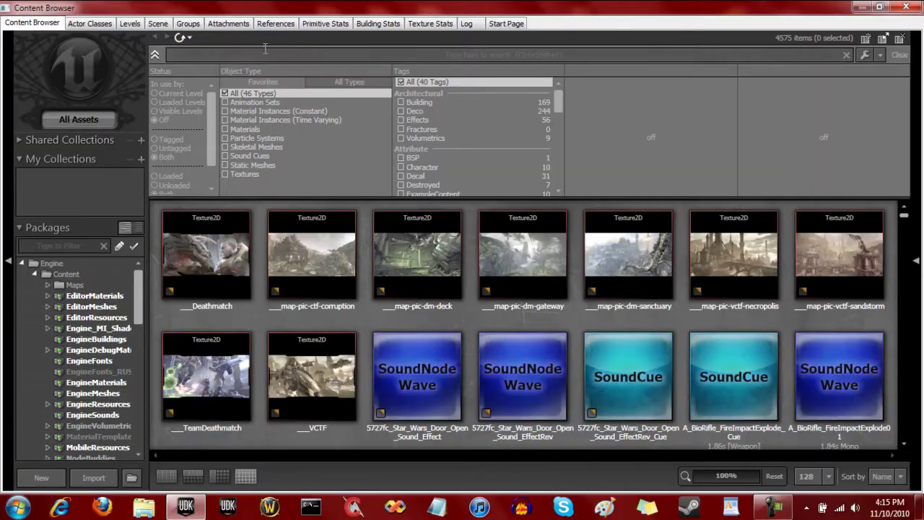
click(262, 55)
text(metal)
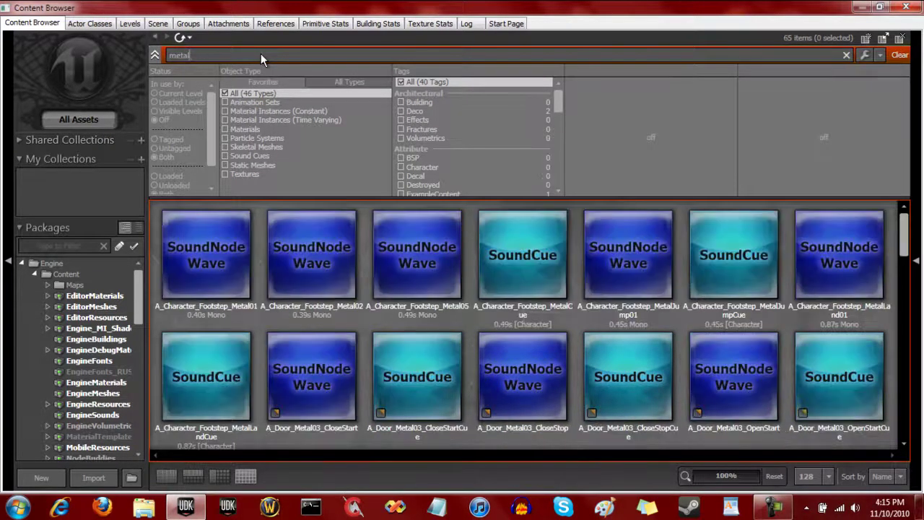
text(mat)
click(211, 232)
click(905, 7)
right_click(327, 359)
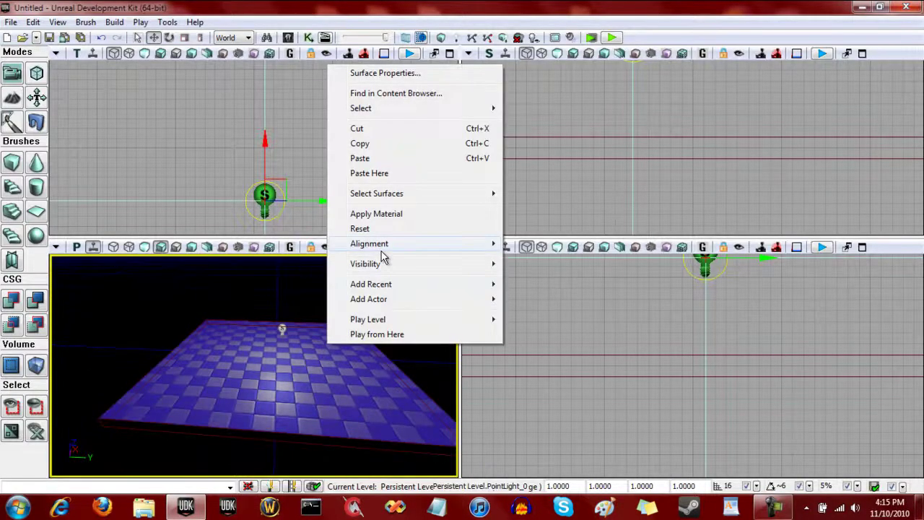
click(390, 213)
- Save the metal-floored map as Level Stage A in the Level Streaming Example folder
right_drag(328, 408, 332, 411)
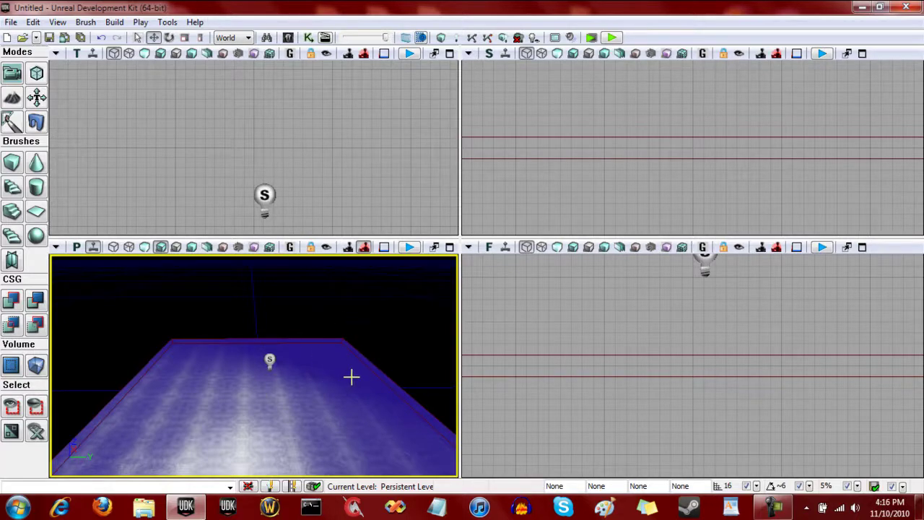
click(47, 37)
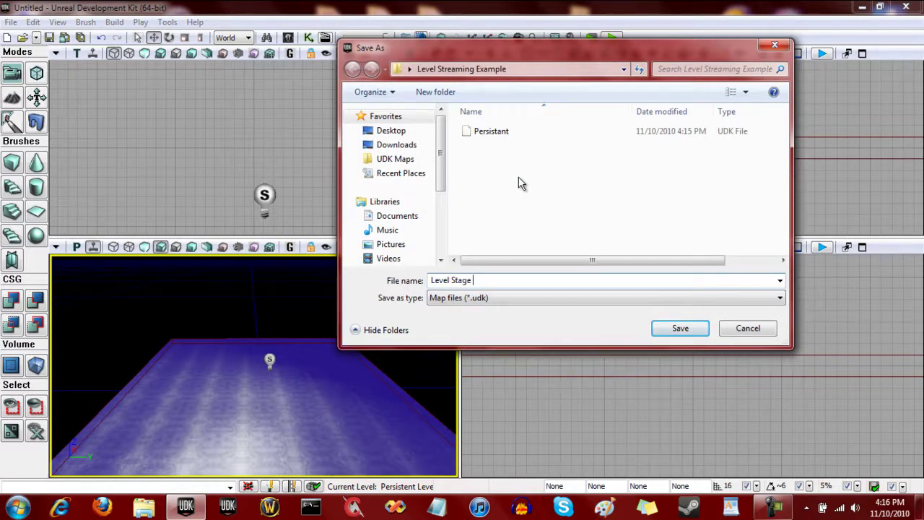
key(Return)
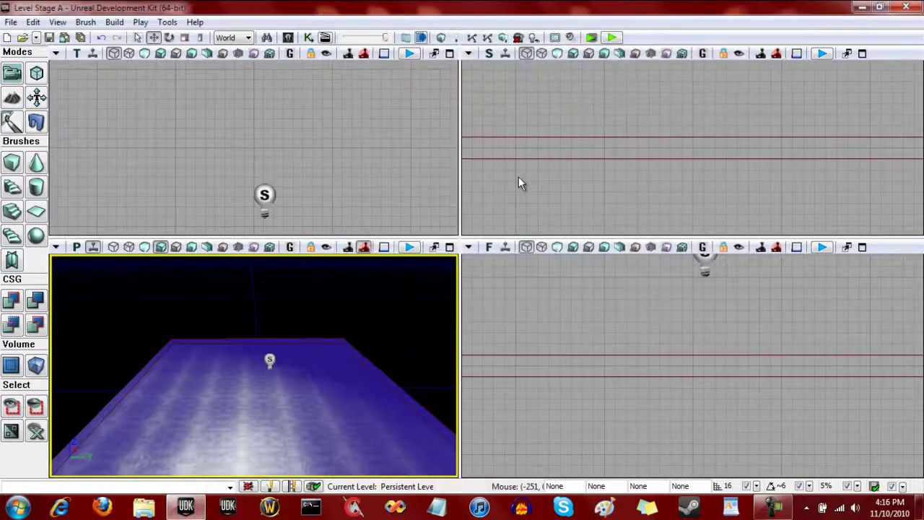
- Create another new map with the same flat solid floor and a point light raised above it
click(6, 37)
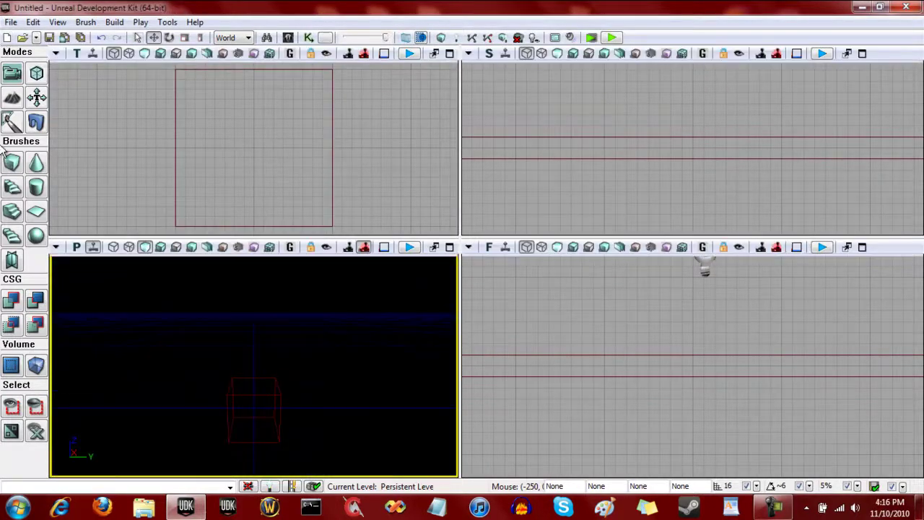
click(20, 307)
mouse_move(291, 347)
mouse_down()
mouse_move(302, 378)
mouse_move(300, 331)
mouse_up()
key(l)
click(256, 347)
drag(256, 299, 256, 266)
- Find DirtMaterial in the Content Browser by searching for dirtmat and apply it to the new floor's top surface
click(287, 38)
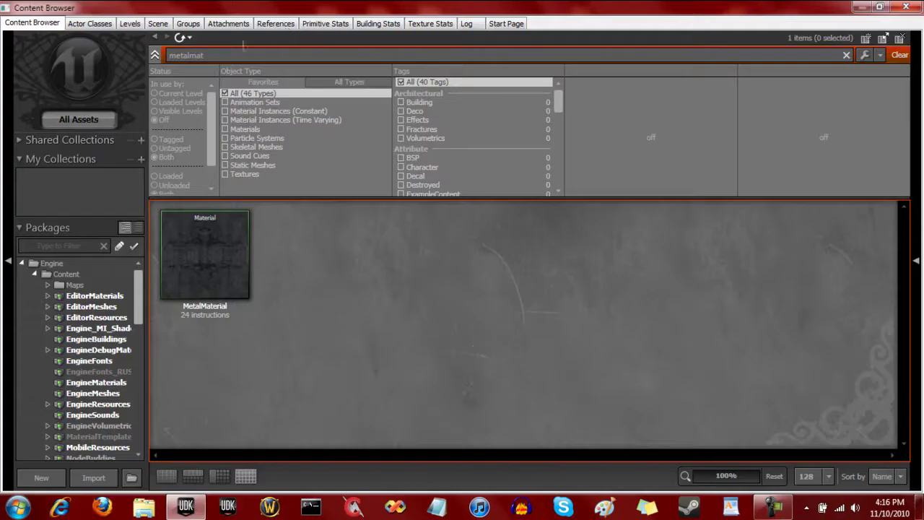
drag(139, 59, 105, 55)
text(dirtmat)
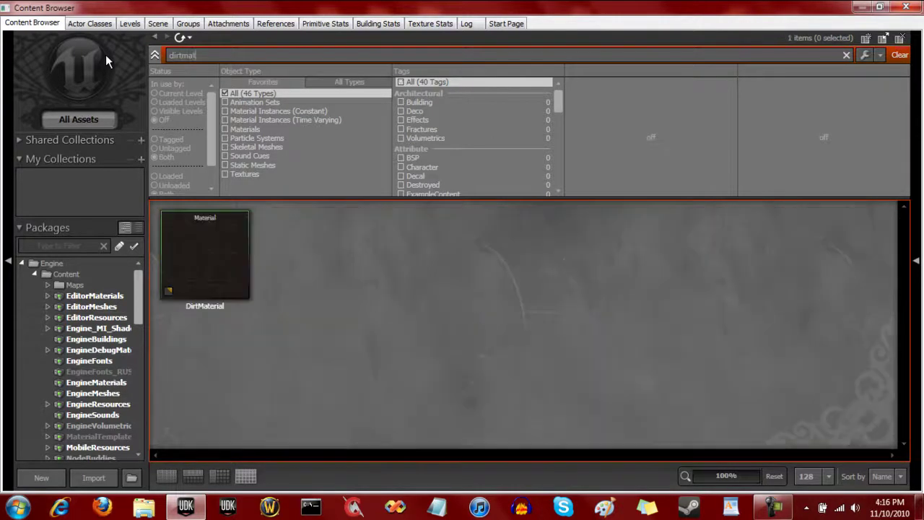
click(208, 275)
click(906, 8)
right_click(226, 357)
click(316, 228)
- Save the dirt-floored map as Level Stage B in the Level Streaming Example folder
drag(315, 398, 311, 382)
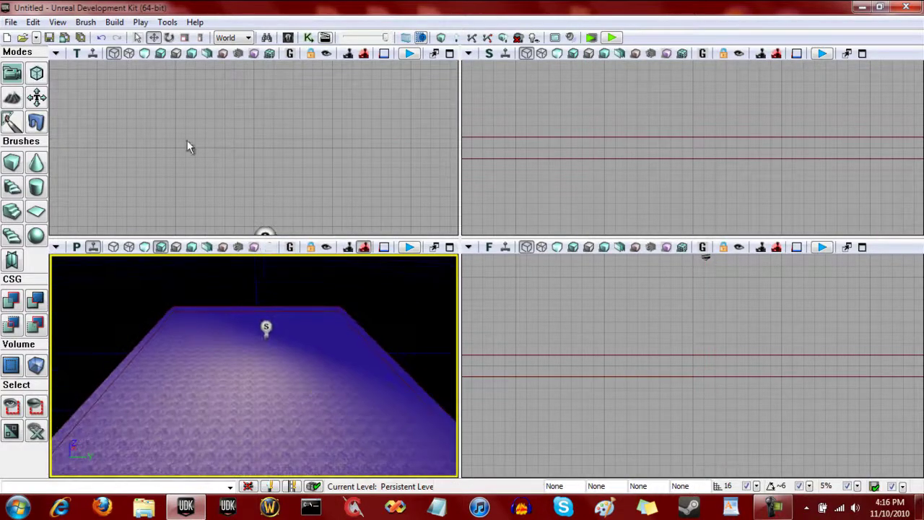
click(49, 37)
text(Level)
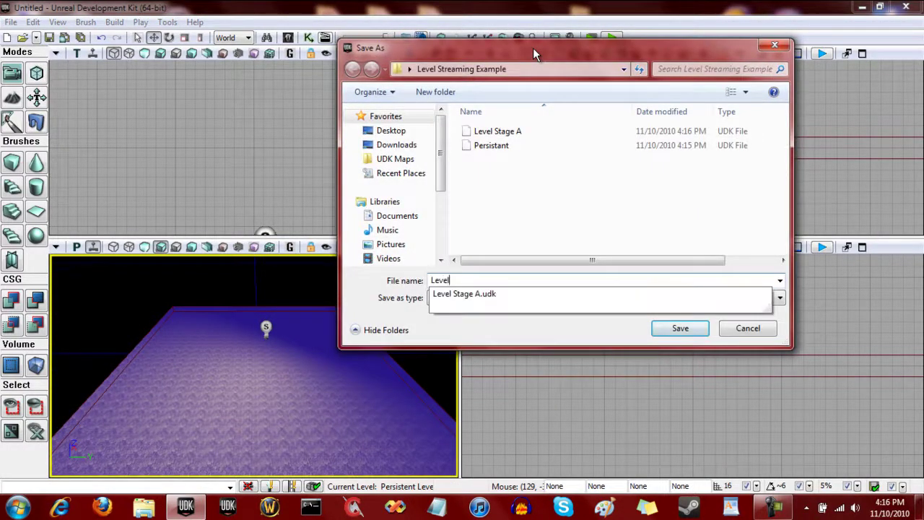
text( Stage B)
key(Return)
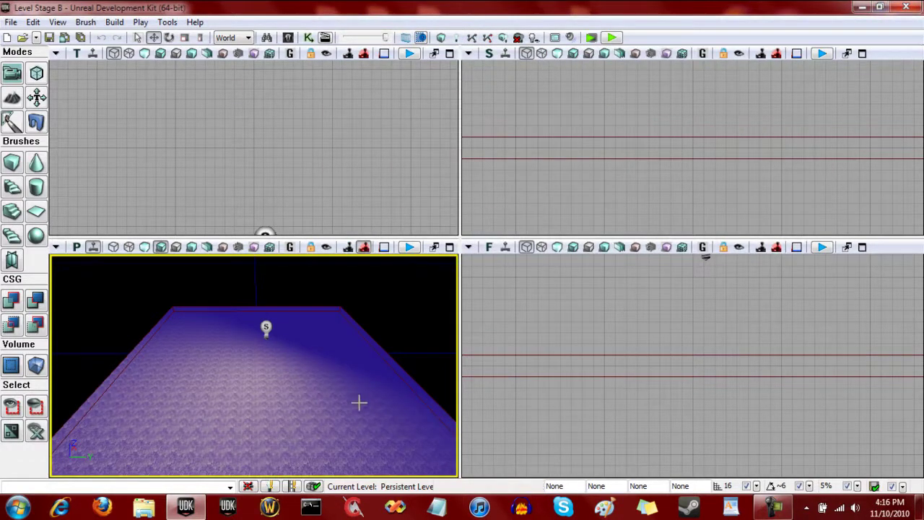
- Open the Persistant map and move its solid cube brush away from the origin along positive Y
click(22, 38)
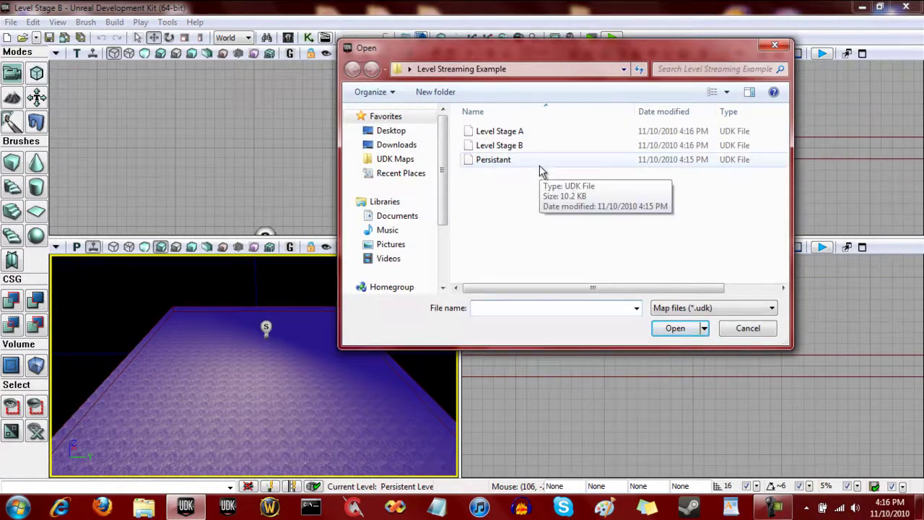
double_click(539, 164)
right_drag(296, 351, 217, 342)
drag(217, 342, 228, 351)
click(324, 207)
drag(341, 147, 458, 140)
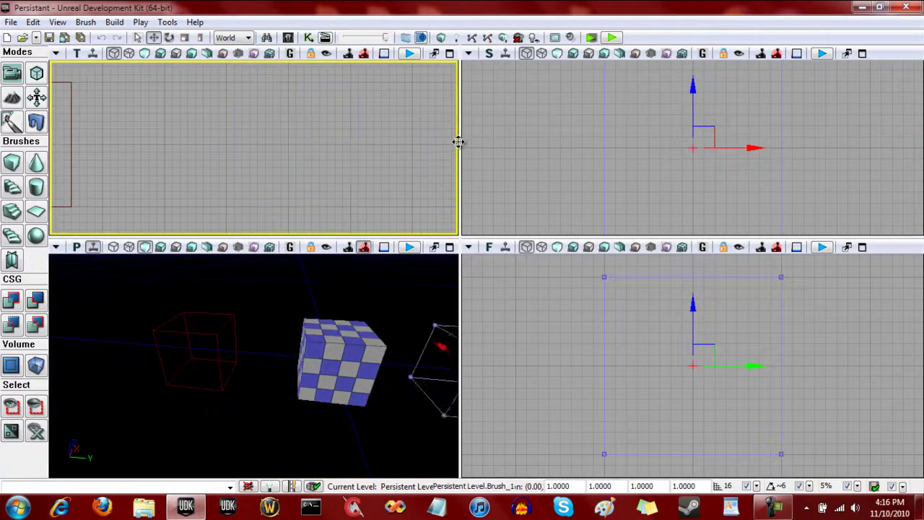
scroll(280, 148, down, 4)
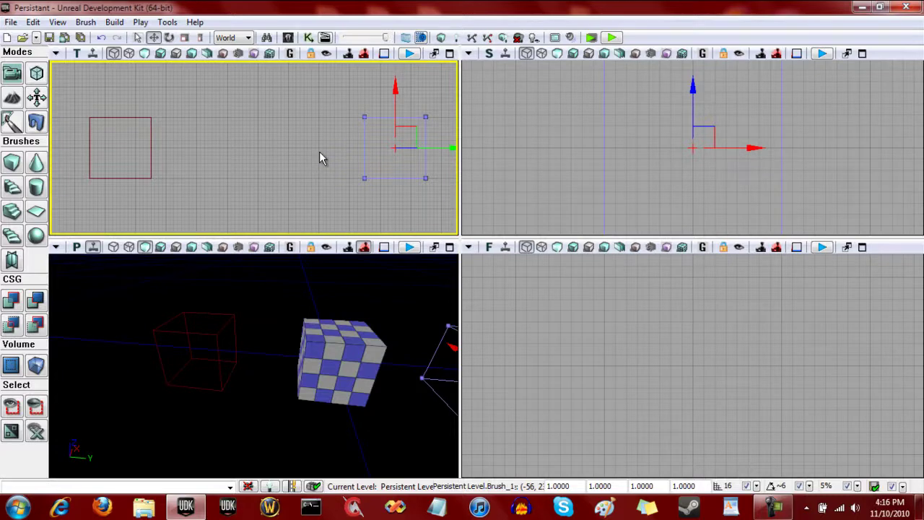
- Clear the Content Browser search to list all assets and select the Persistent Level in the Levels browser
click(288, 37)
drag(209, 56, 144, 55)
key(BackSpace)
click(77, 117)
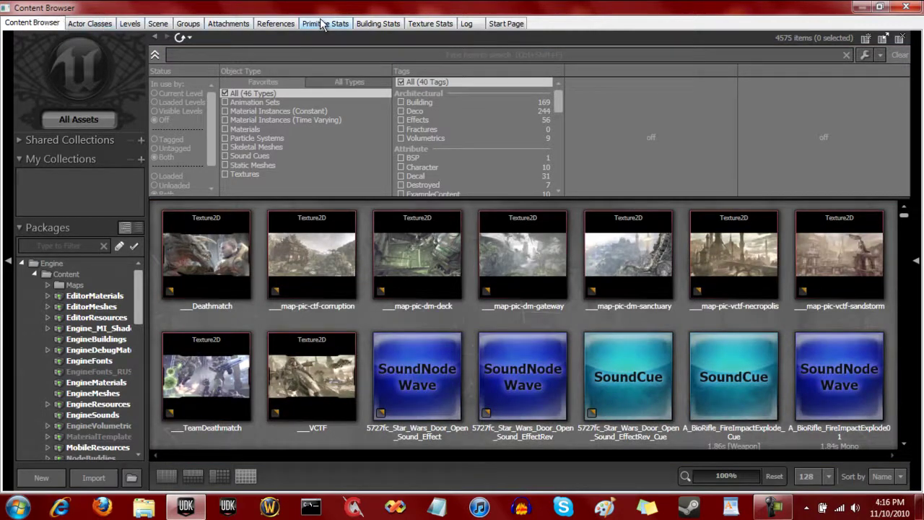
click(130, 23)
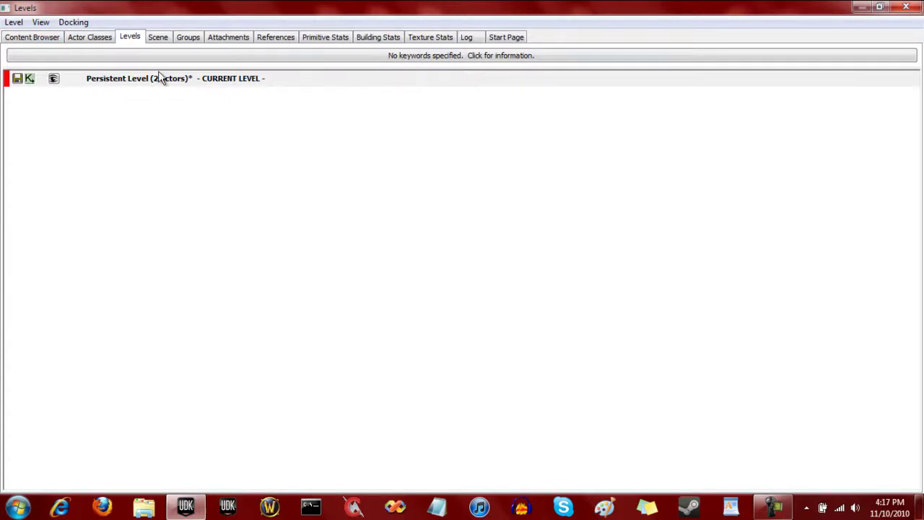
click(130, 81)
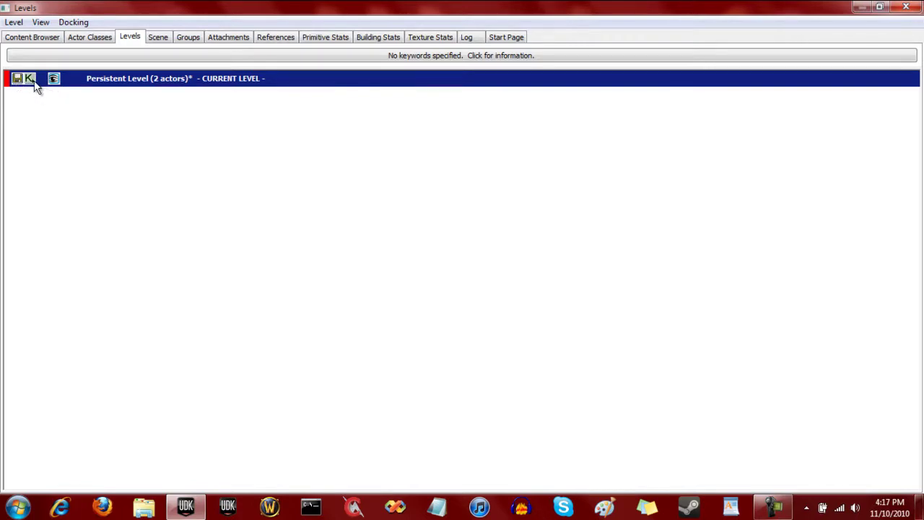
- Move the Levels window aside, toggle the Persistent Level's visibility off and on, and move the window back
drag(59, 9, 456, 205)
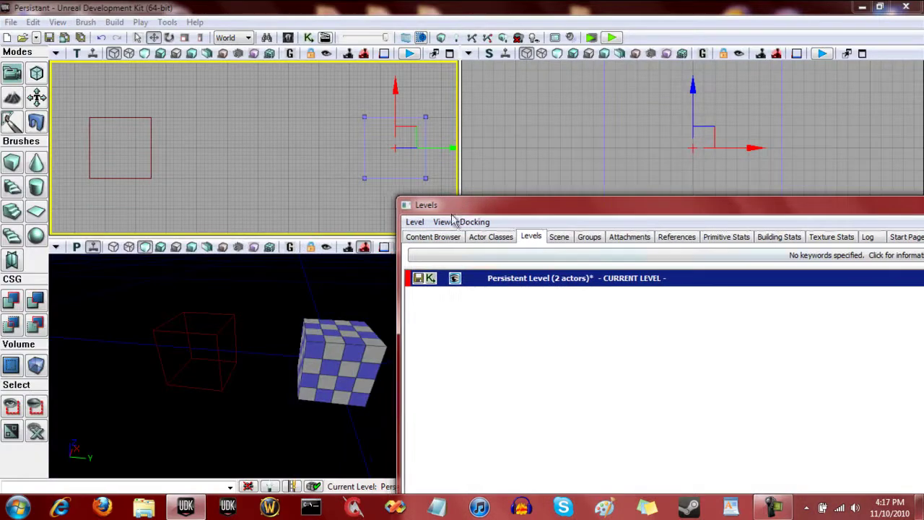
click(455, 279)
click(455, 279)
click(455, 278)
drag(506, 213, 86, 36)
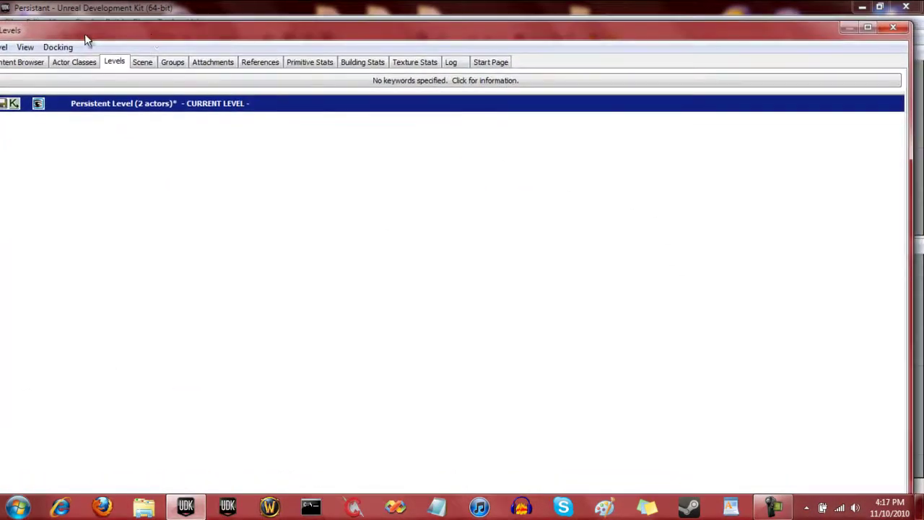
- Add the existing Level Stage A map with the Kismet streaming method, and move the Levels window aside to uncover the viewports
click(868, 28)
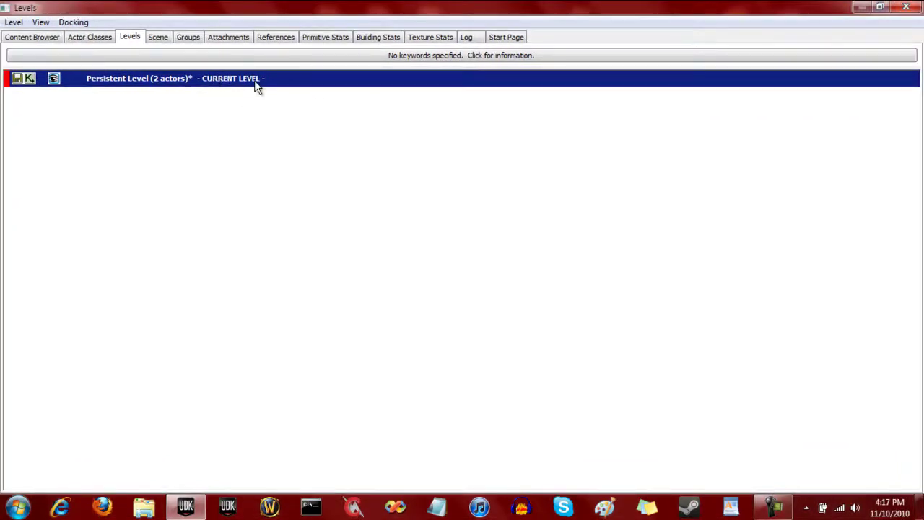
click(13, 21)
click(27, 68)
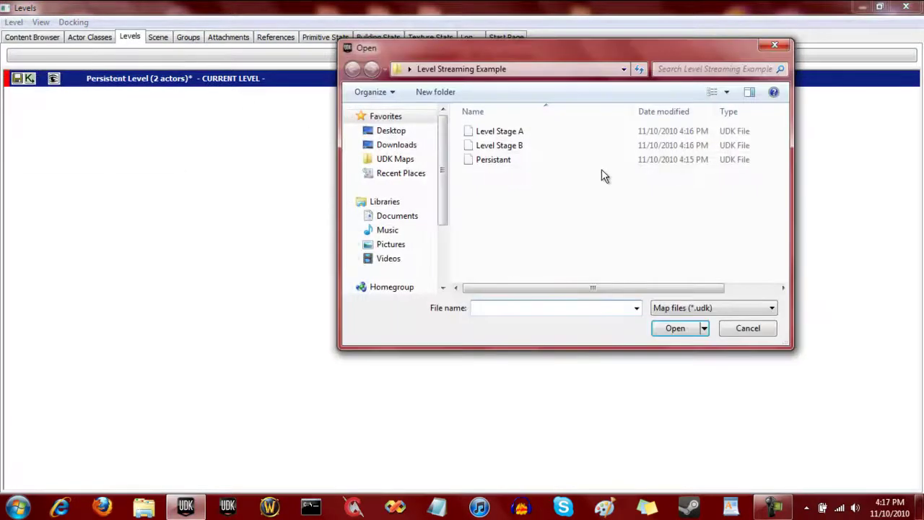
double_click(523, 132)
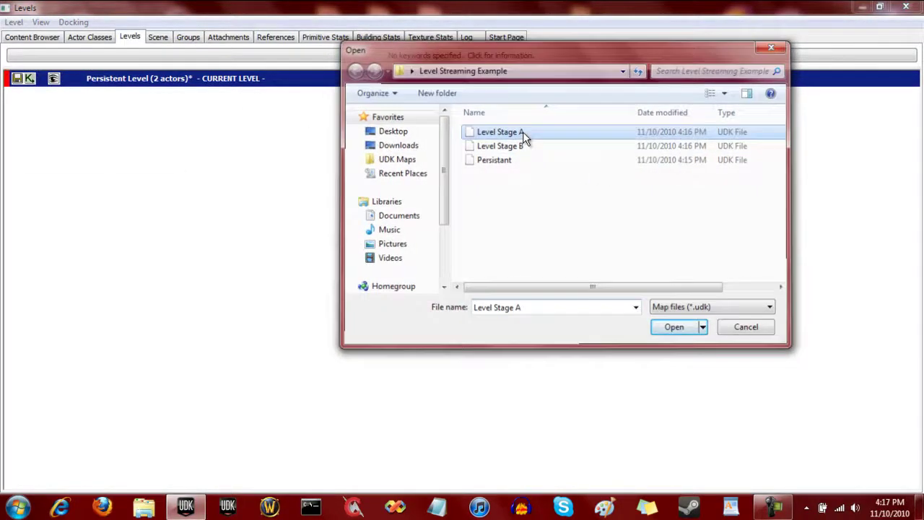
click(397, 240)
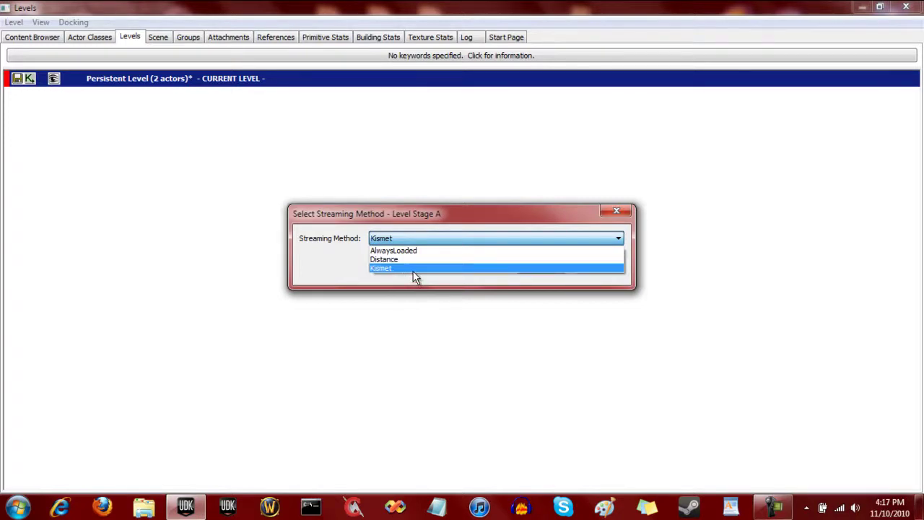
click(413, 269)
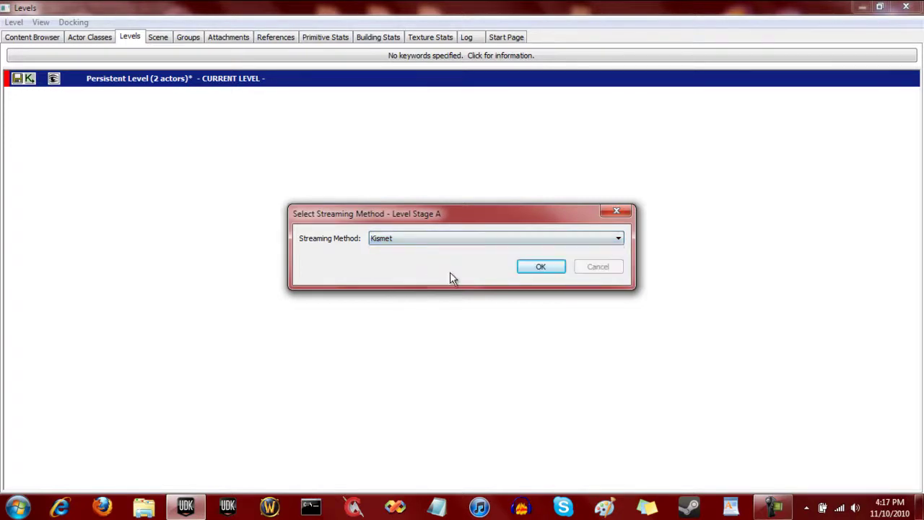
click(540, 266)
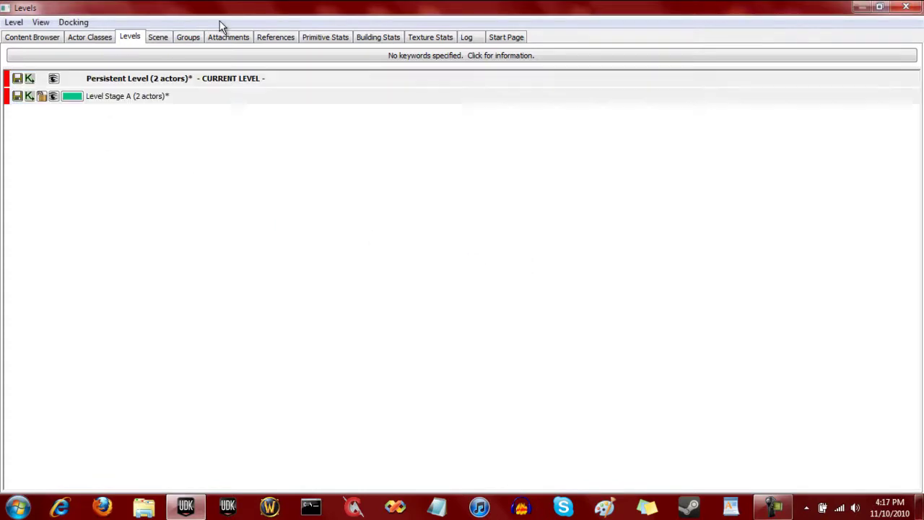
drag(218, 7, 697, 90)
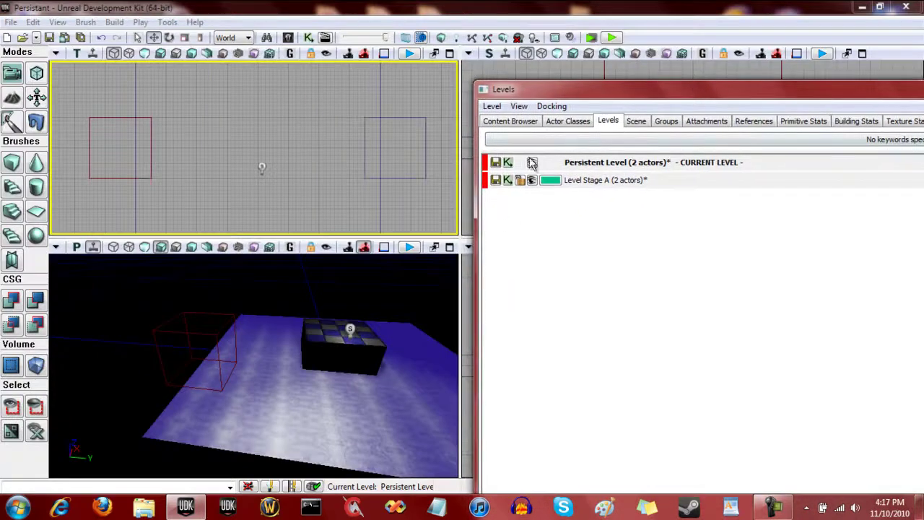
- Alternate the current level between Level Stage A and the Persistent Level, and toggle Level Stage A's lock on and off
double_click(588, 185)
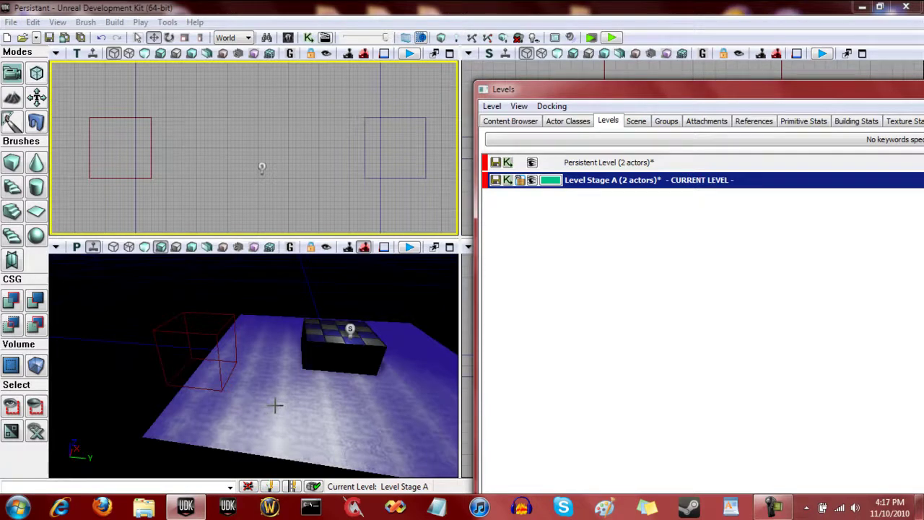
double_click(623, 168)
double_click(621, 181)
double_click(621, 163)
click(629, 181)
click(622, 168)
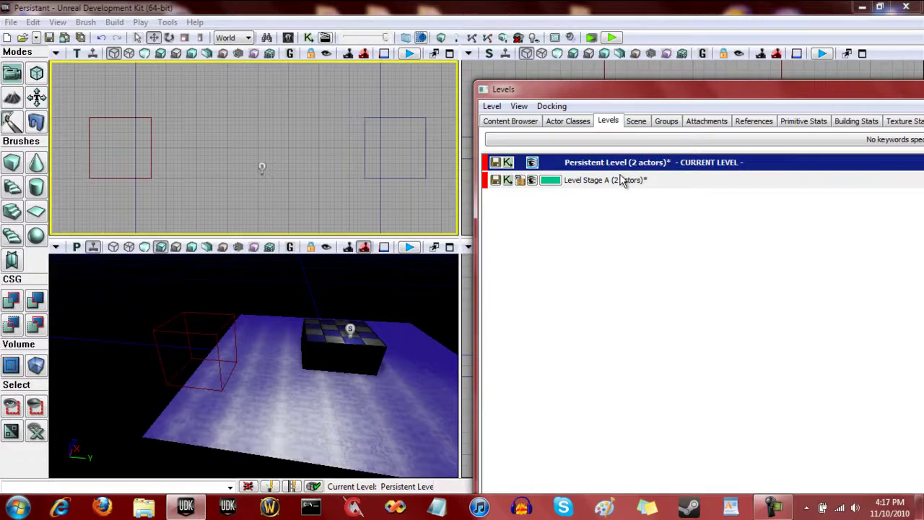
click(522, 184)
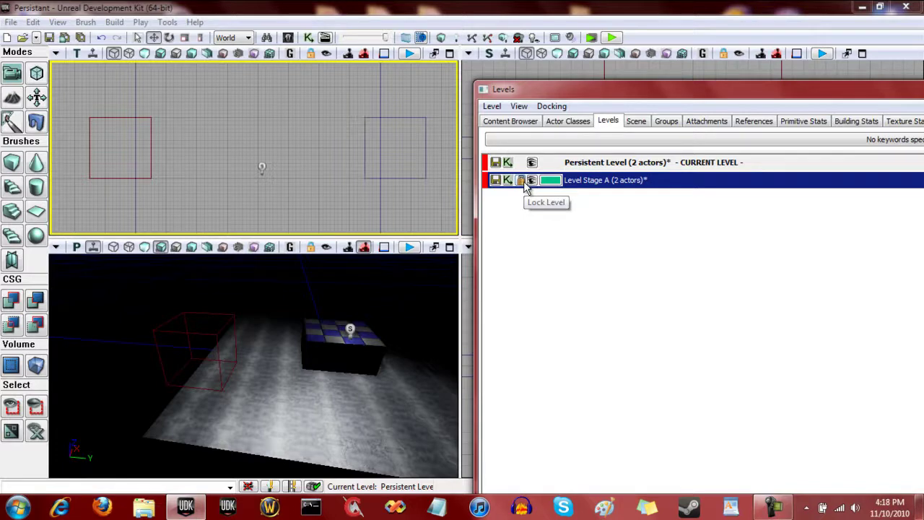
click(524, 185)
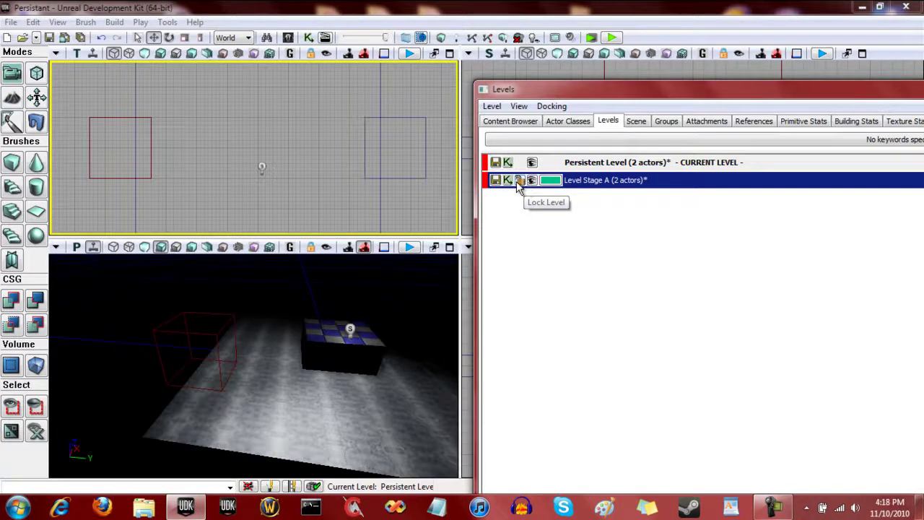
- Make Level Stage A the current level and move its floor brush and light along negative Y, away from the Persistent cube
double_click(598, 180)
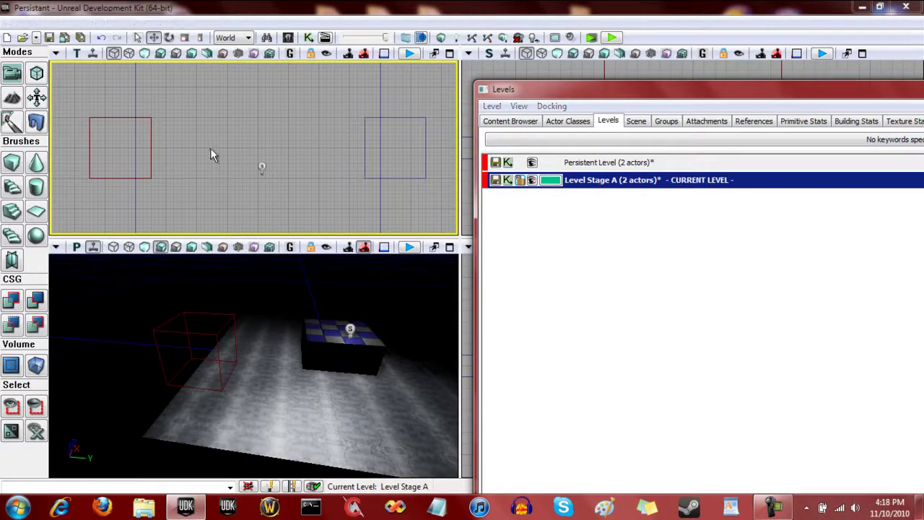
scroll(289, 159, down, 2)
click(305, 98)
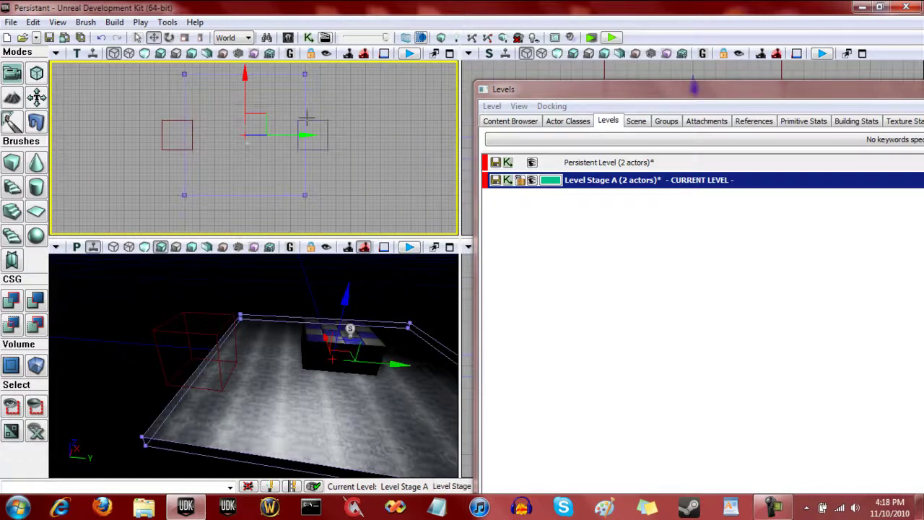
drag(303, 134, 232, 136)
click(247, 145)
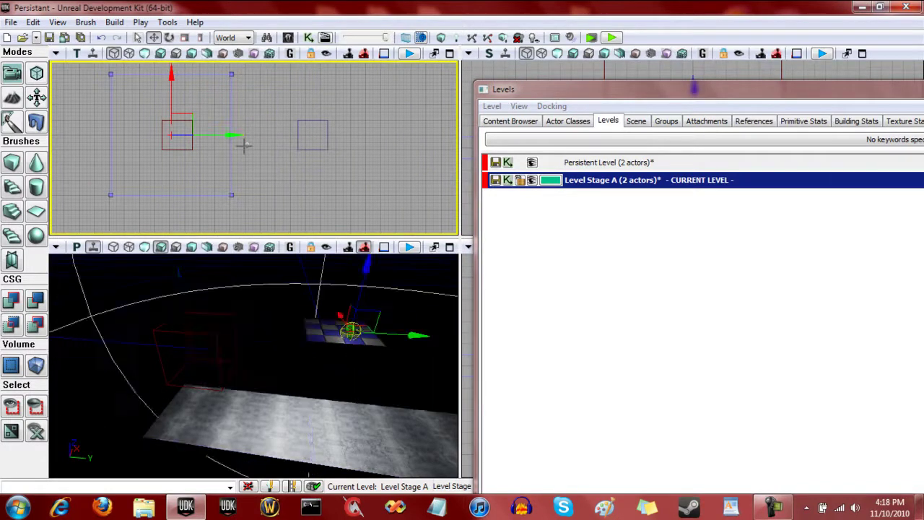
drag(294, 146, 214, 146)
drag(177, 118, 169, 99)
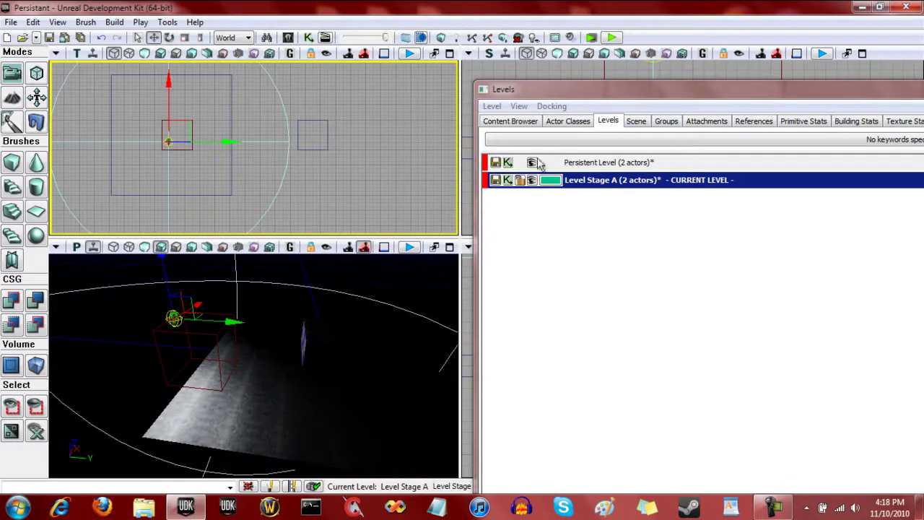
- Add the existing Level Stage B map as a second streamed level
drag(588, 91, 491, 81)
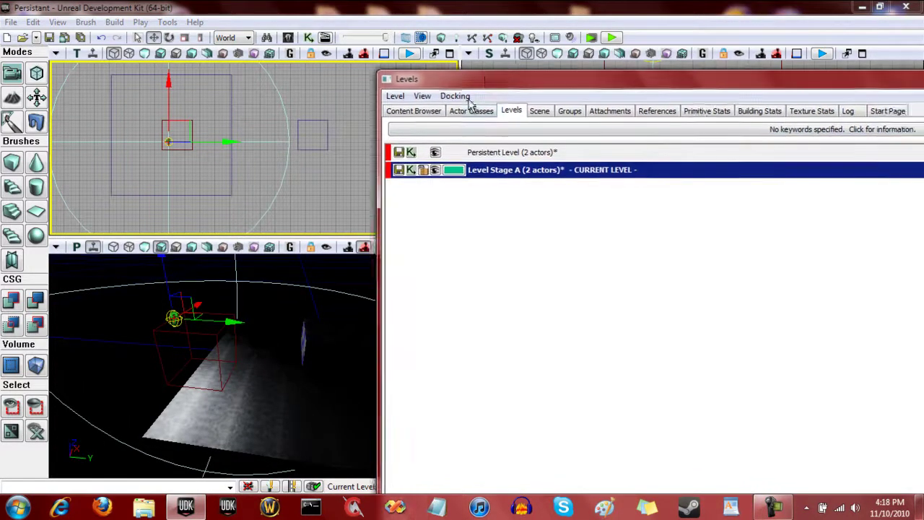
click(397, 97)
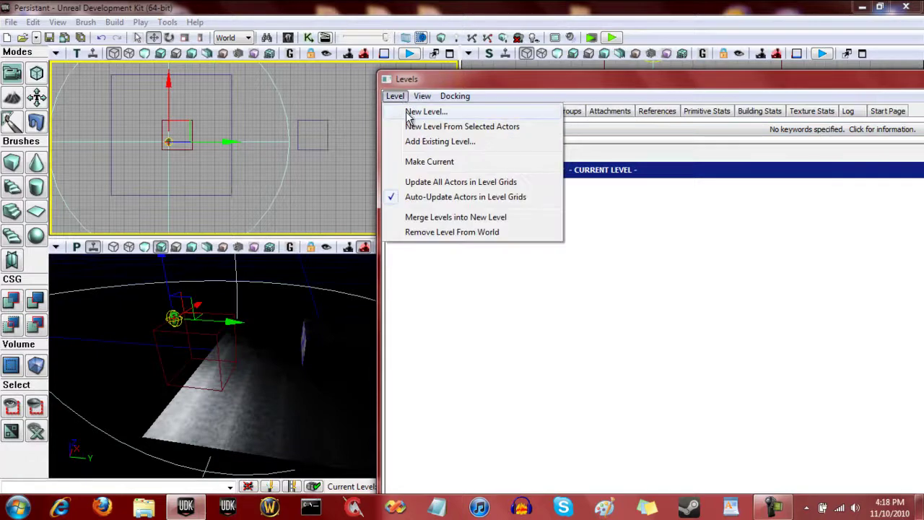
click(413, 142)
double_click(524, 148)
click(542, 266)
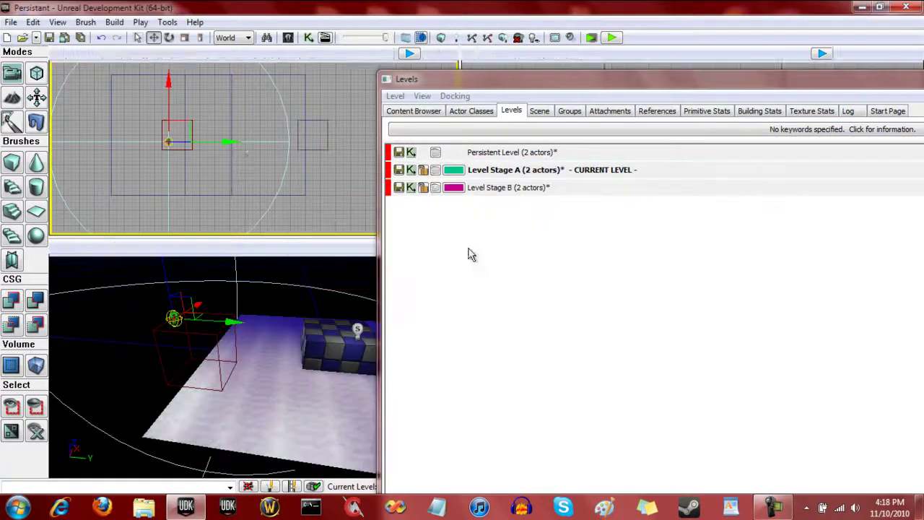
- Move Level Stage B's floor brush and light along negative X and Y so the floor adjoins Level Stage A's floor edge
click(304, 97)
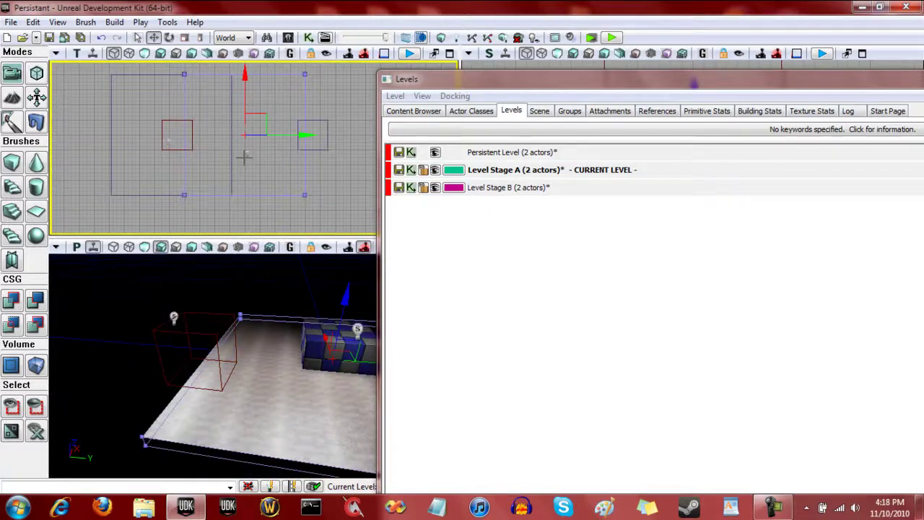
drag(266, 133, 191, 235)
drag(209, 192, 234, 152)
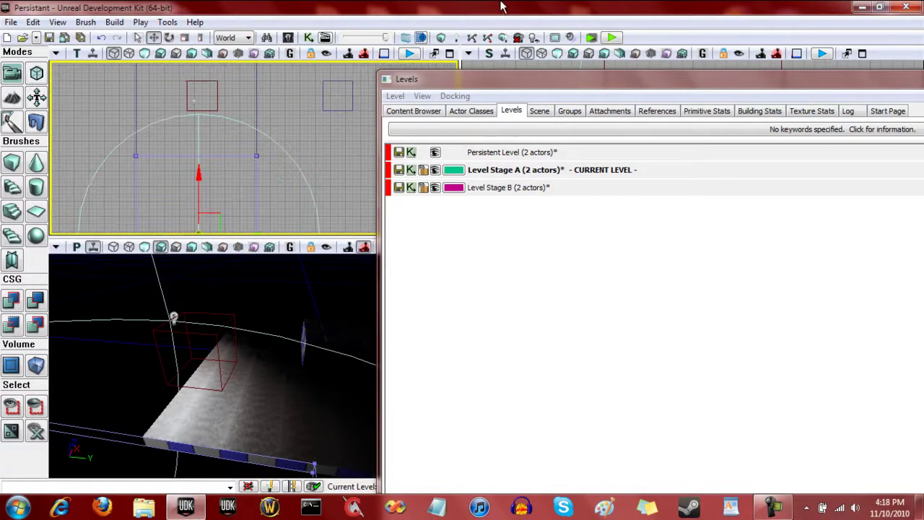
- Make the Persistent Level the current level again and close the Levels window
drag(592, 78, 226, 50)
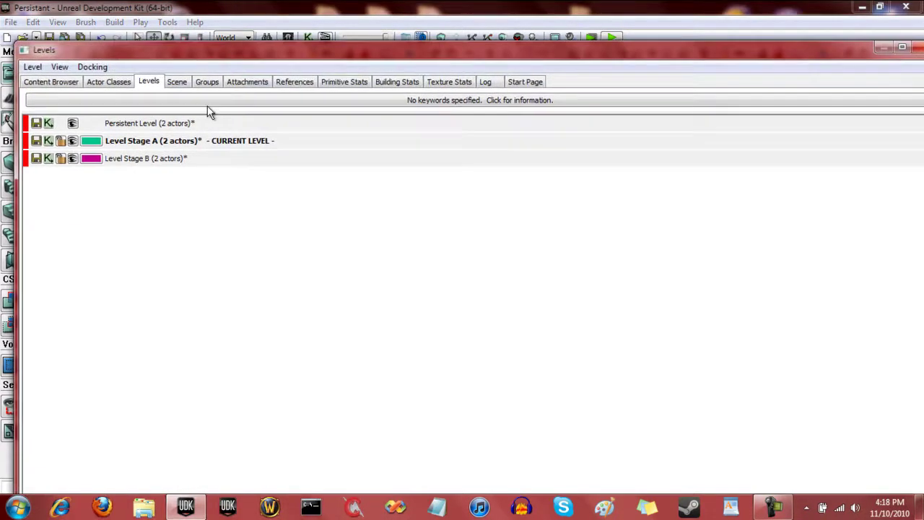
double_click(184, 159)
double_click(165, 123)
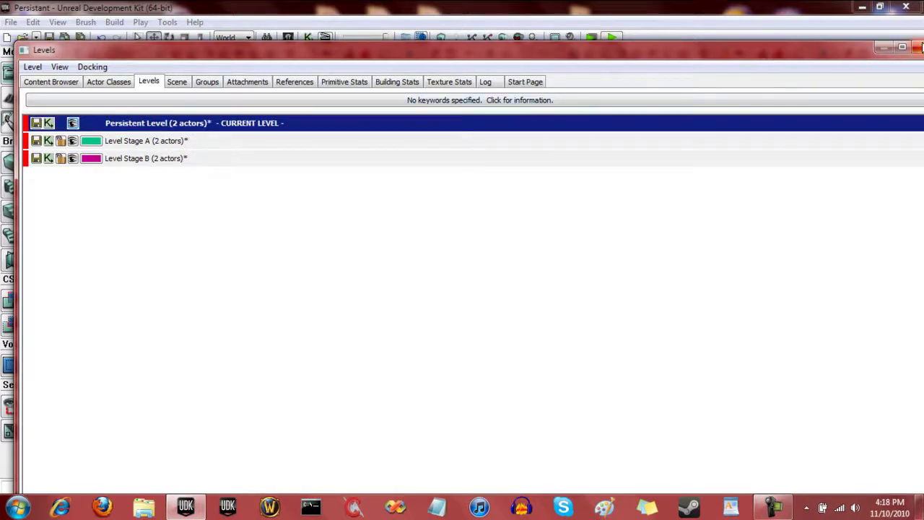
click(919, 47)
- Build the map including its lighting, and close the Map Check and Lighting Build Info reports
click(504, 39)
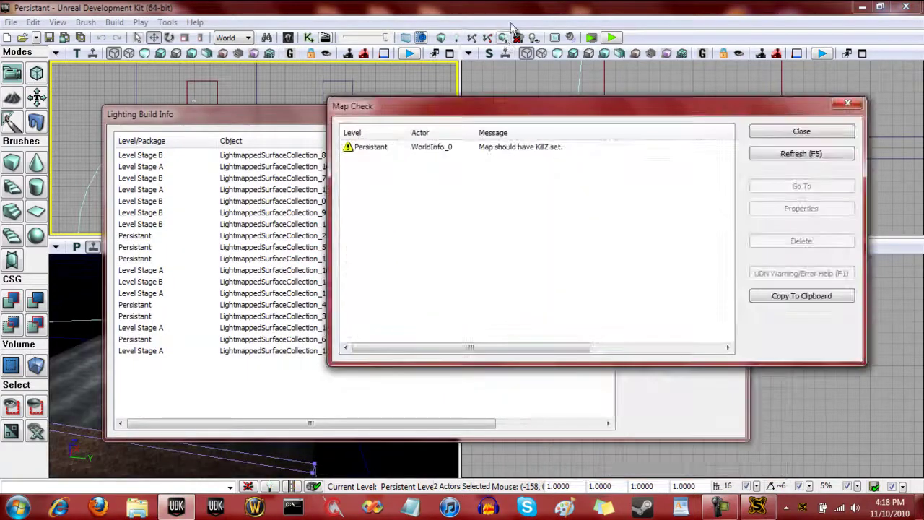
click(802, 131)
click(690, 140)
- Add a PlayerStart actor on Level Stage A's floor
right_drag(178, 415, 154, 441)
right_click(215, 413)
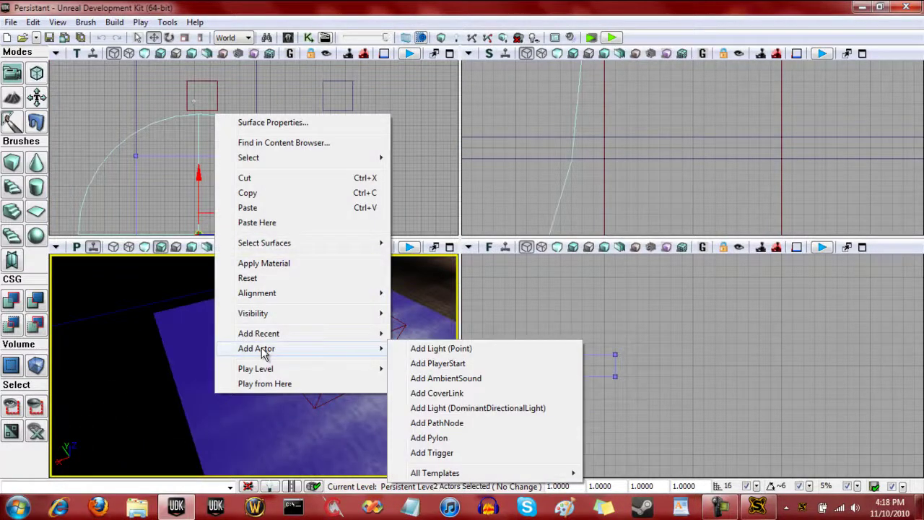
mouse_move(354, 349)
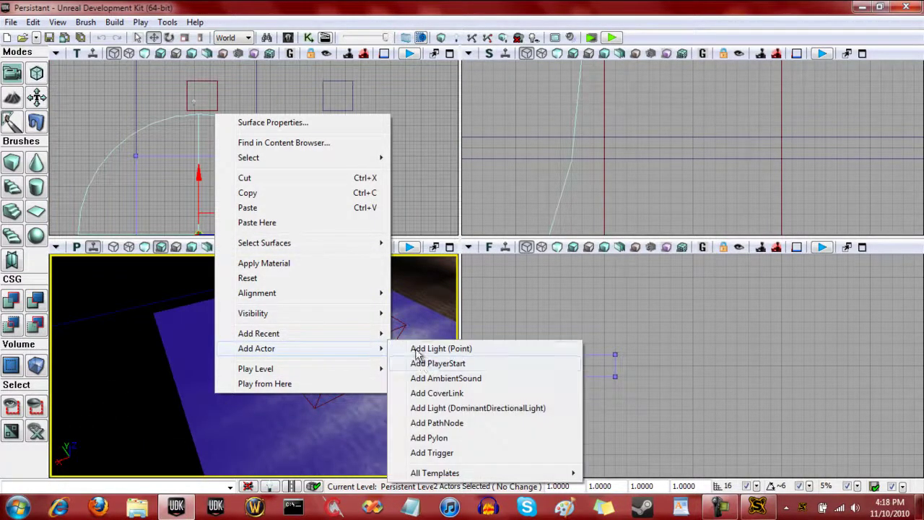
click(429, 365)
- Rotate the PlayerStart about its vertical axis, and deselect it
mouse_move(306, 413)
right_down()
mouse_move(294, 396)
mouse_move(333, 411)
mouse_move(277, 398)
mouse_move(305, 403)
right_up()
drag(339, 421, 343, 413)
right_drag(347, 392, 381, 356)
key(space)
drag(320, 361, 48, 309)
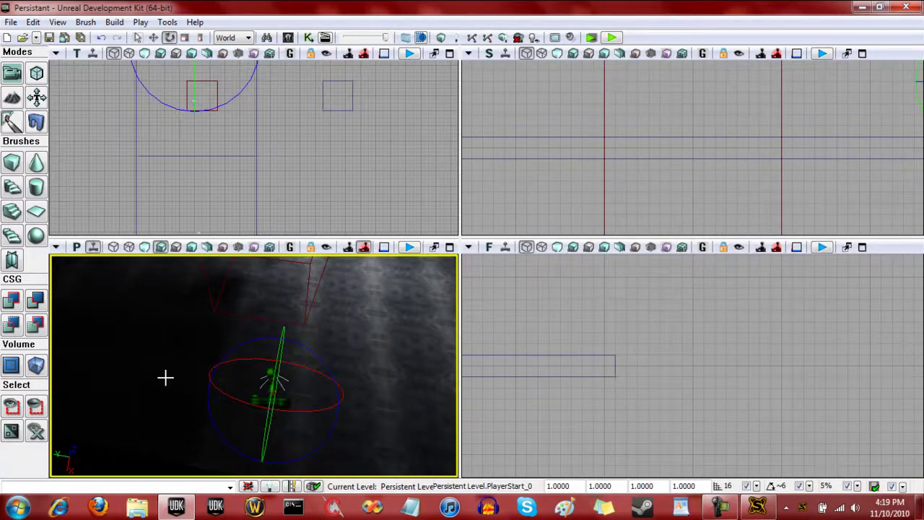
right_drag(165, 378, 166, 378)
mouse_move(334, 332)
right_down()
mouse_move(324, 371)
mouse_move(331, 341)
right_up()
right_drag(185, 326, 79, 262)
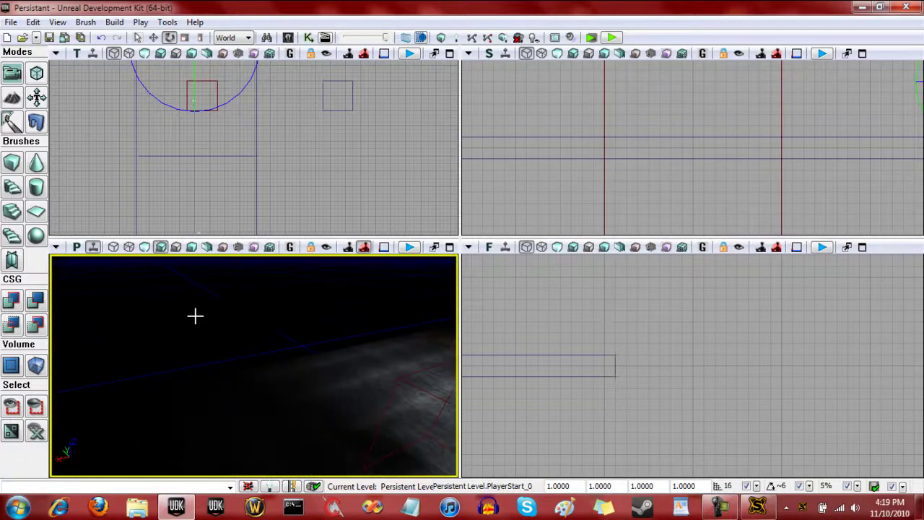
click(232, 309)
click(241, 316)
click(255, 294)
mouse_move(245, 355)
right_down()
mouse_move(353, 388)
mouse_move(243, 354)
right_up()
right_drag(222, 390, 232, 456)
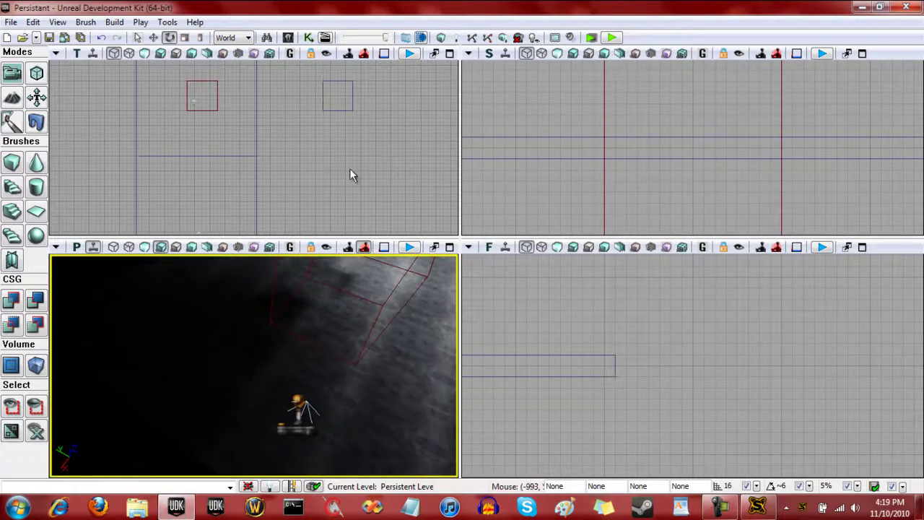
- Reopen the Levels browser, review the Persistent Level and its two streamed stages, and close the browser
click(286, 40)
click(153, 78)
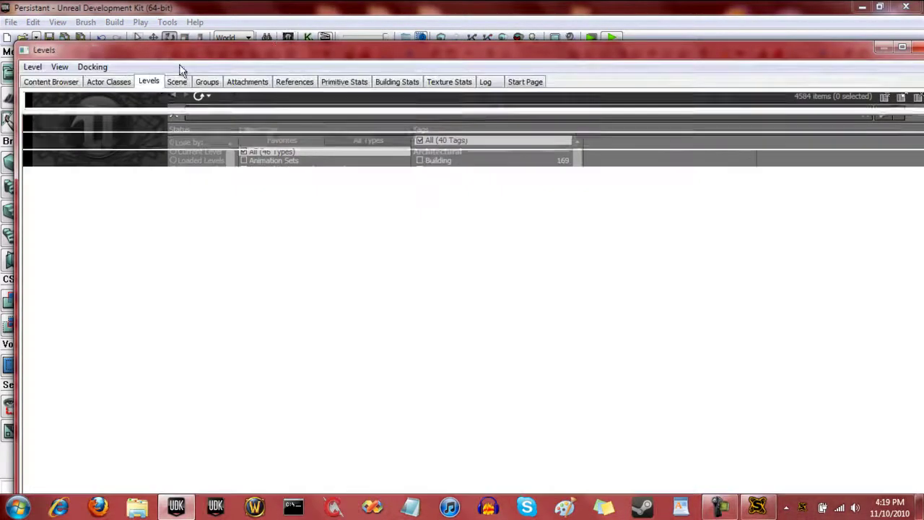
drag(223, 57, 596, 70)
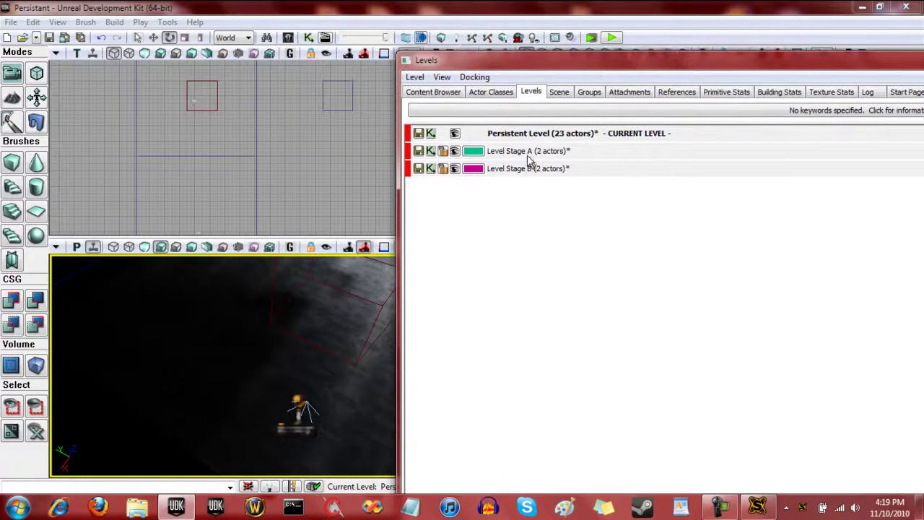
click(534, 135)
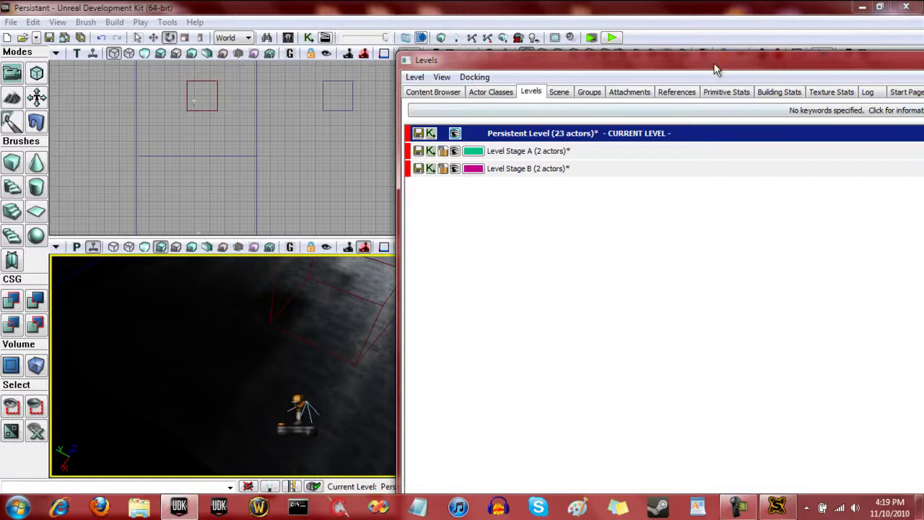
drag(526, 60, 233, 18)
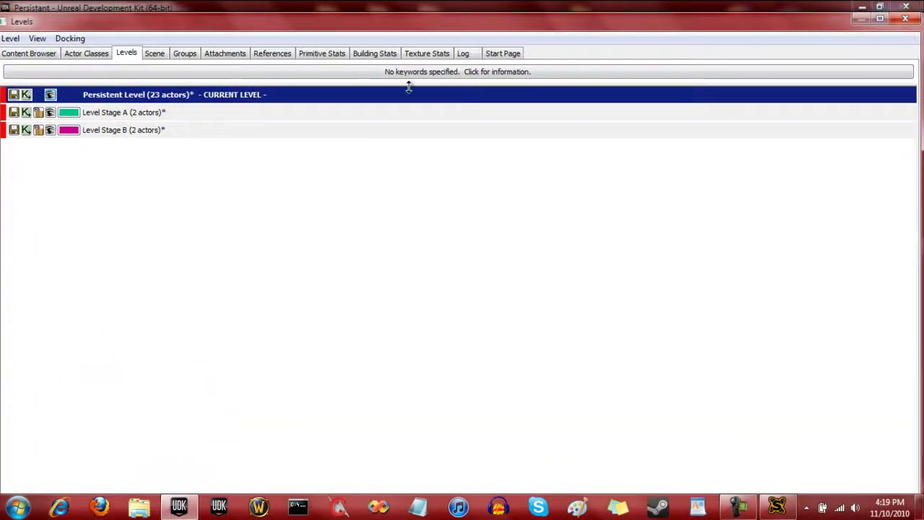
click(909, 19)
- Open UnrealKismet, look through the Level Stage A and Level Stage B sequences, and select the Persistant sequence
click(312, 38)
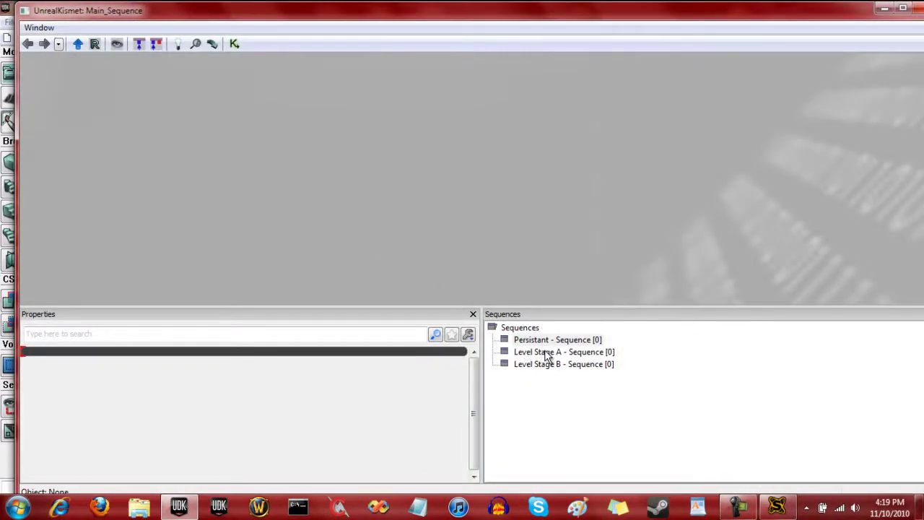
click(546, 352)
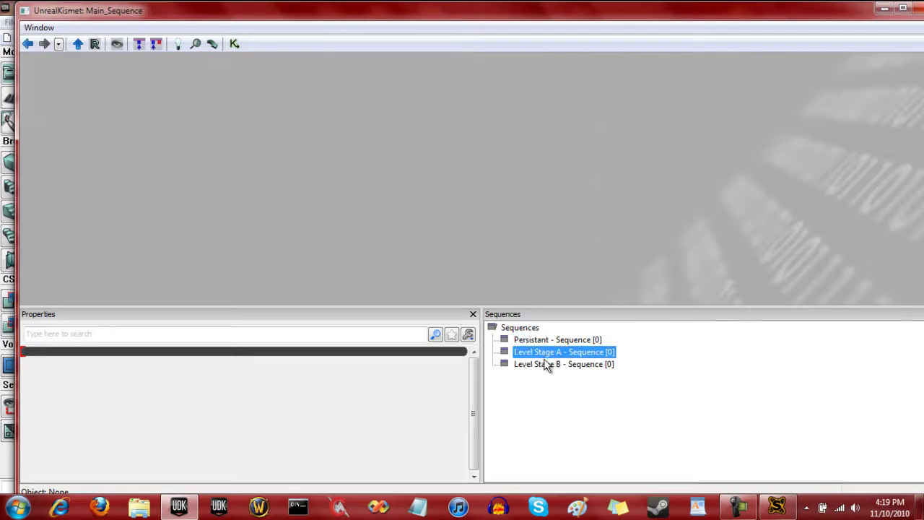
click(546, 365)
click(546, 343)
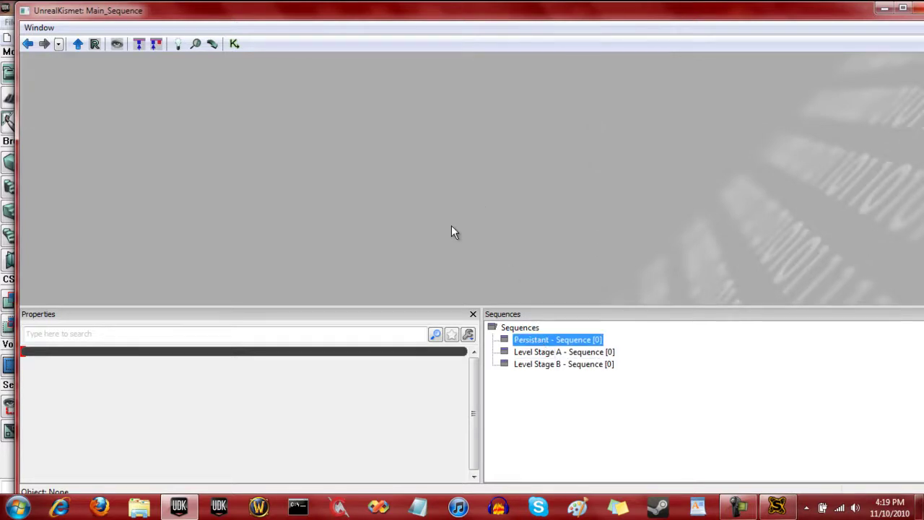
- Add a Level Loaded event to the Persistant sequence and position it in the graph
right_click(419, 216)
mouse_move(501, 277)
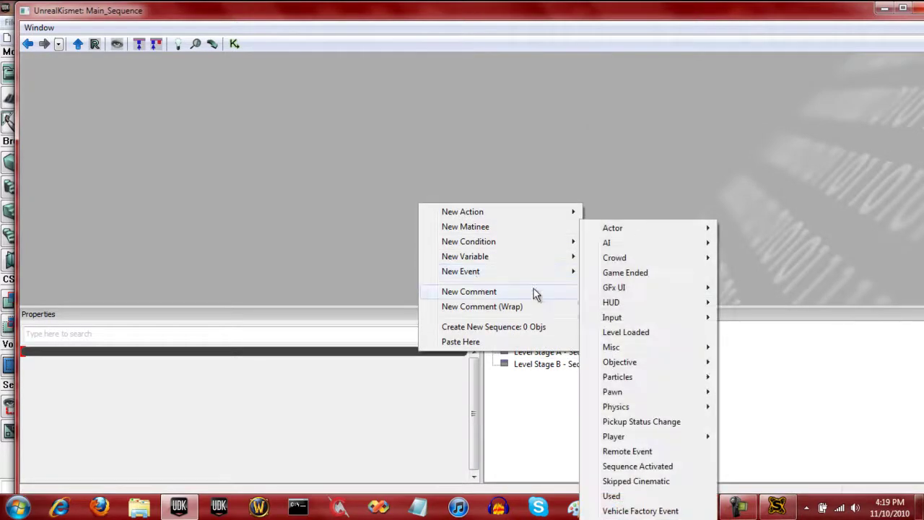
click(613, 334)
drag(464, 236, 365, 176)
click(484, 199)
- Add a Stream Levels action and place it beside the Level Loaded event
right_click(497, 197)
mouse_move(523, 188)
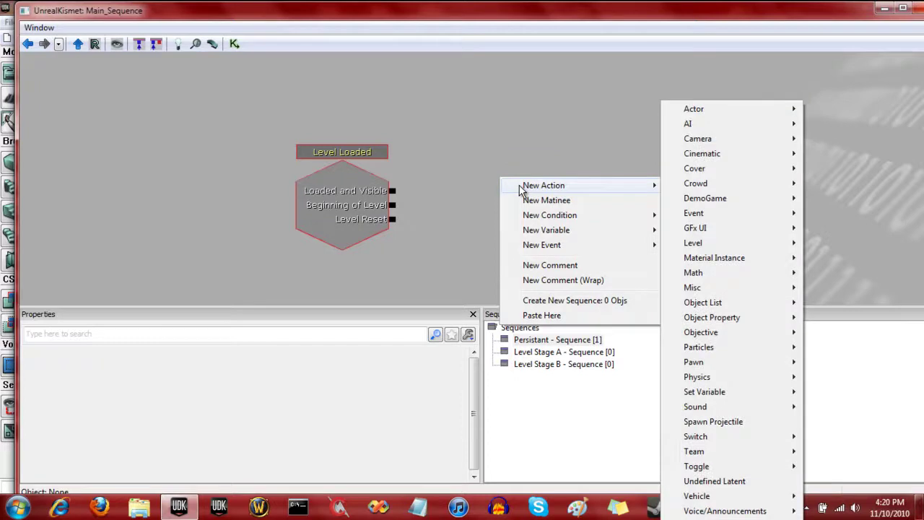
mouse_move(715, 242)
click(591, 318)
drag(535, 211, 570, 171)
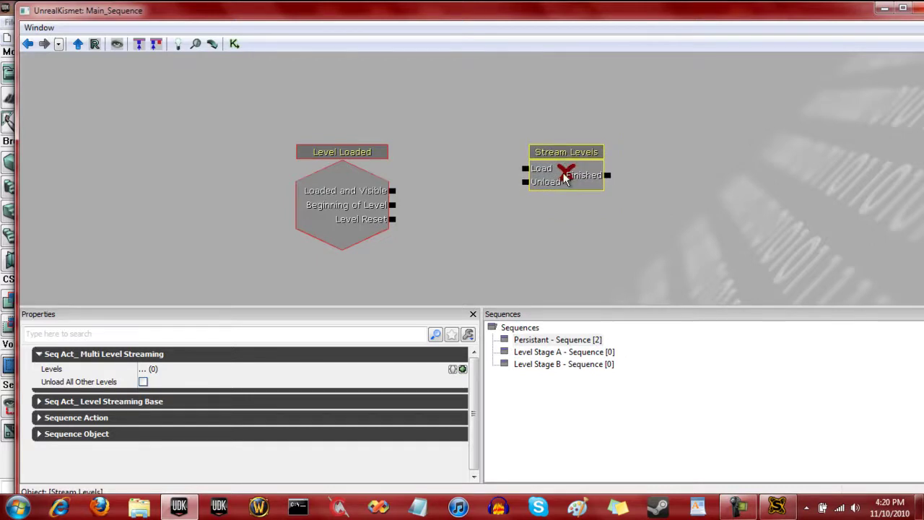
- Add one entry to the Stream Levels action's Levels list and set its Level Name to Level Stage A
drag(525, 169, 600, 205)
click(531, 186)
click(571, 157)
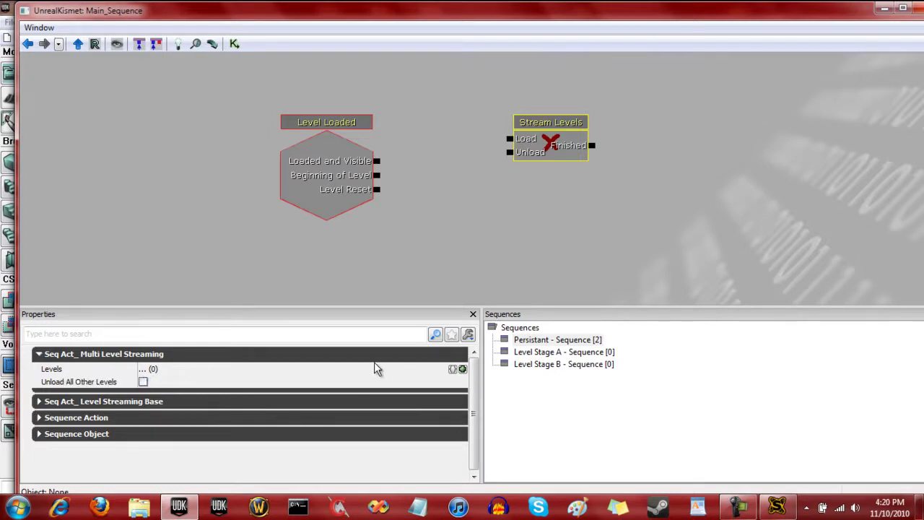
click(463, 369)
double_click(85, 385)
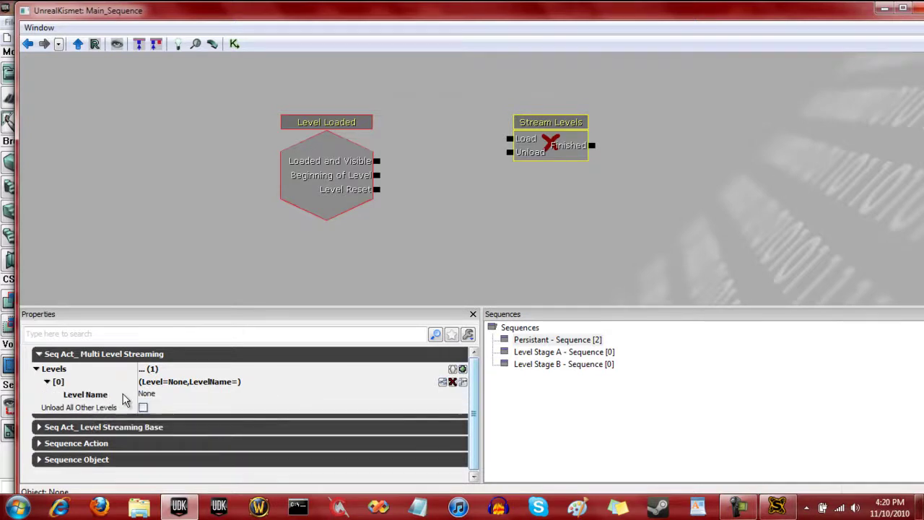
click(359, 394)
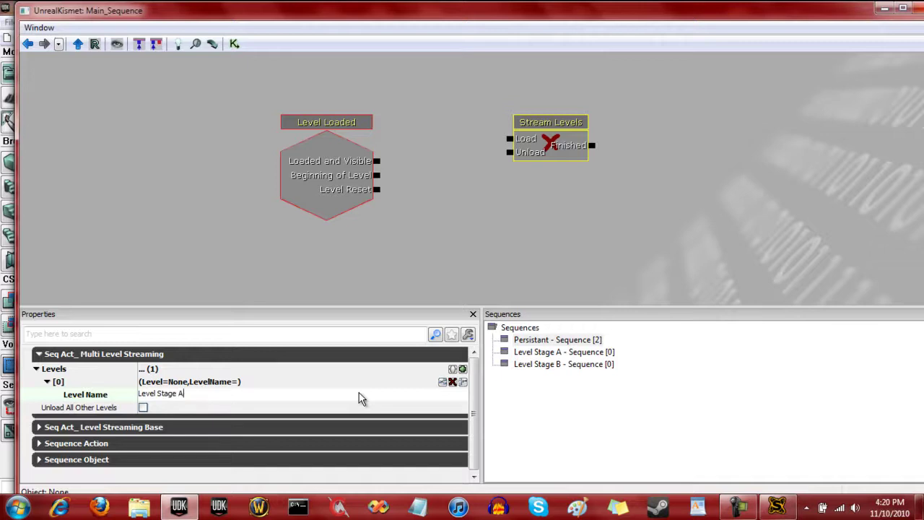
text(A)
key(Return)
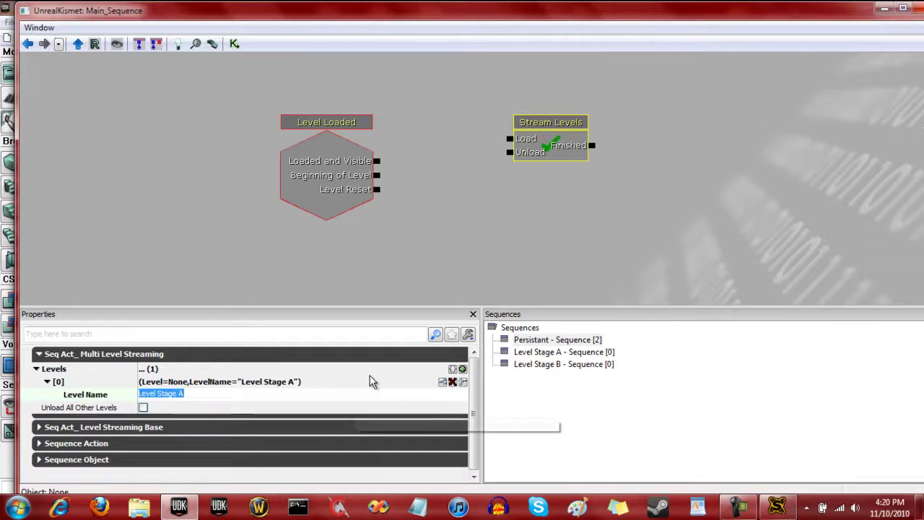
- Connect the Level Loaded event's Loaded and Visible output to the Stream Levels action's Load input, and close UnrealKismet
click(532, 132)
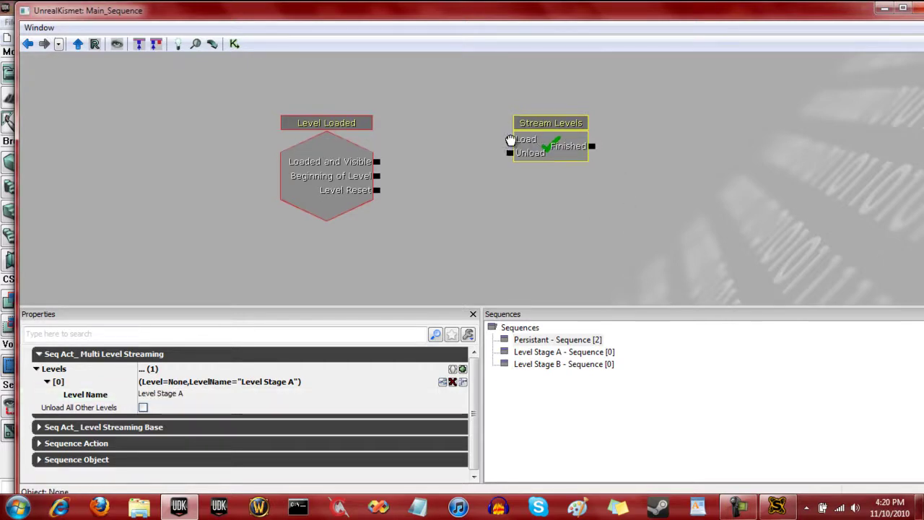
drag(508, 139, 373, 150)
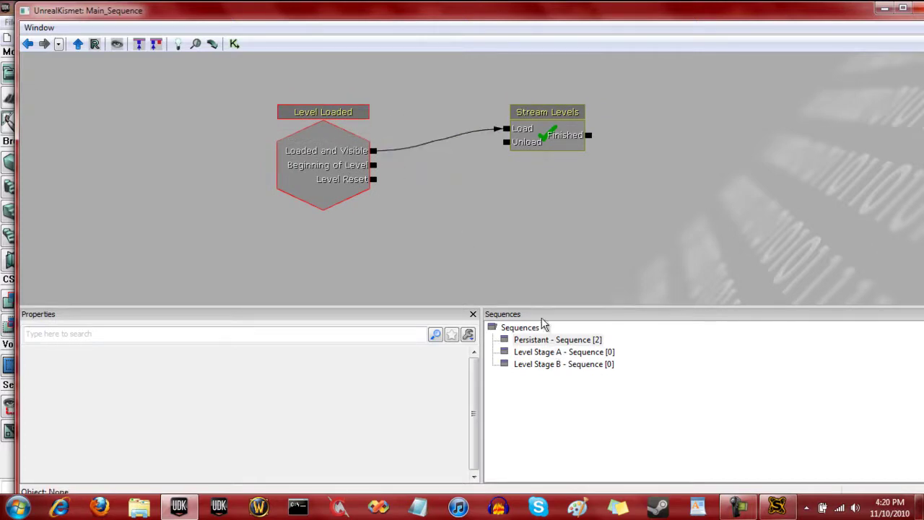
click(568, 140)
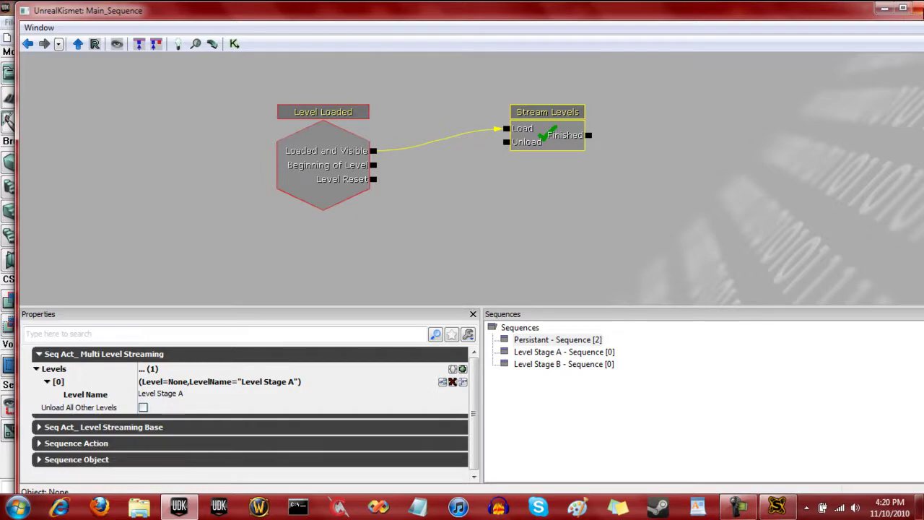
click(916, 8)
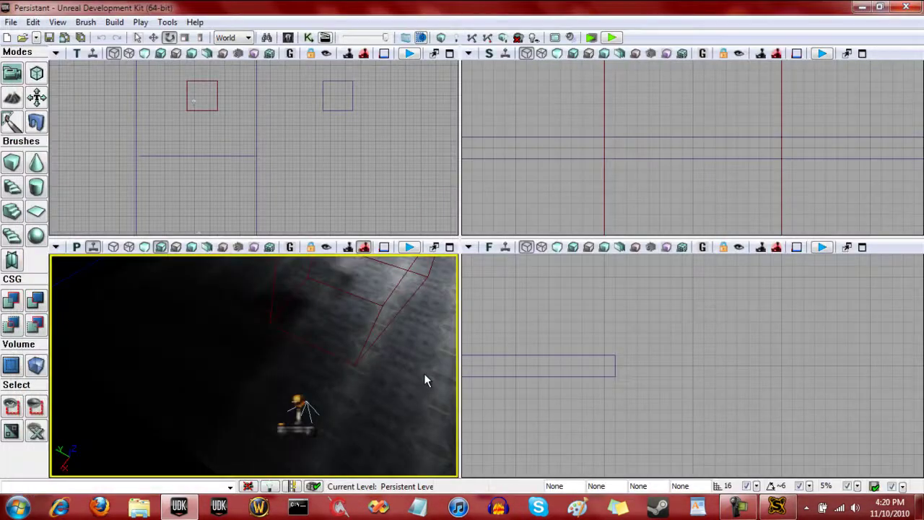
- Build the map, dismiss the Map Check results, and play-test the level in the editor by walking around briefly
click(488, 37)
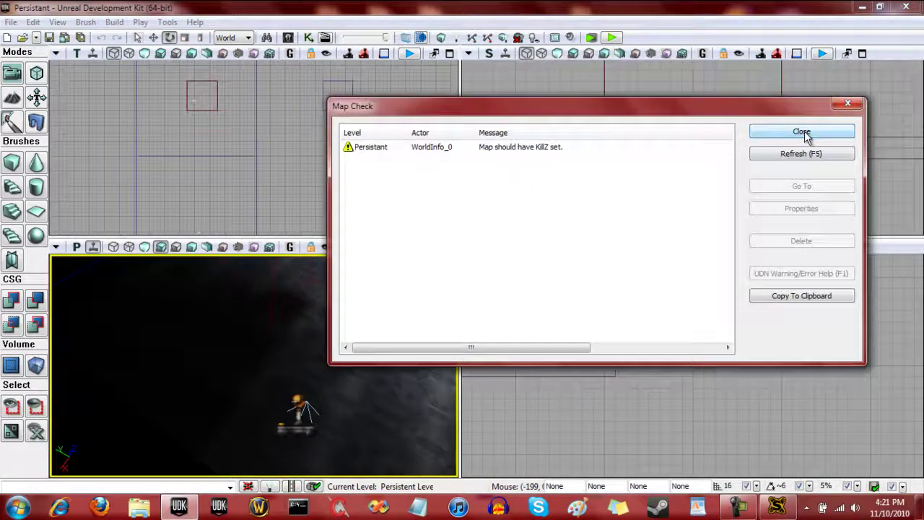
click(801, 131)
click(611, 38)
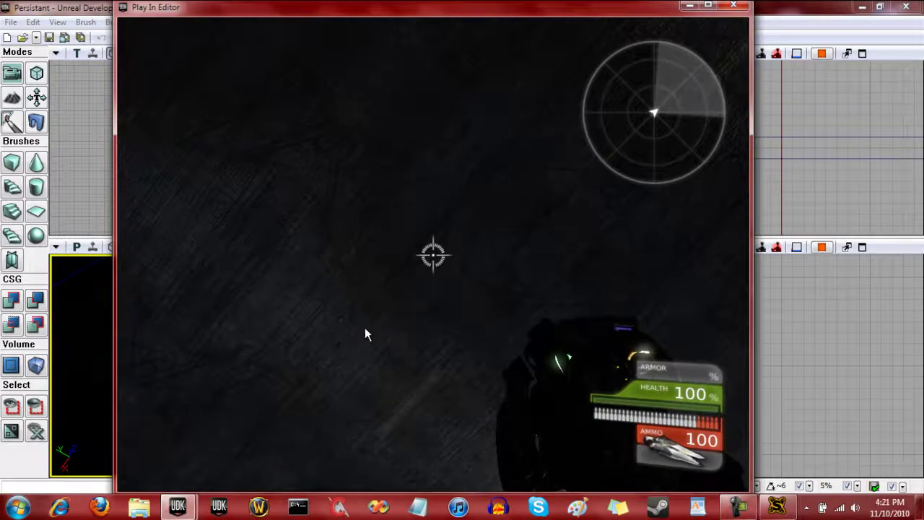
key(w)
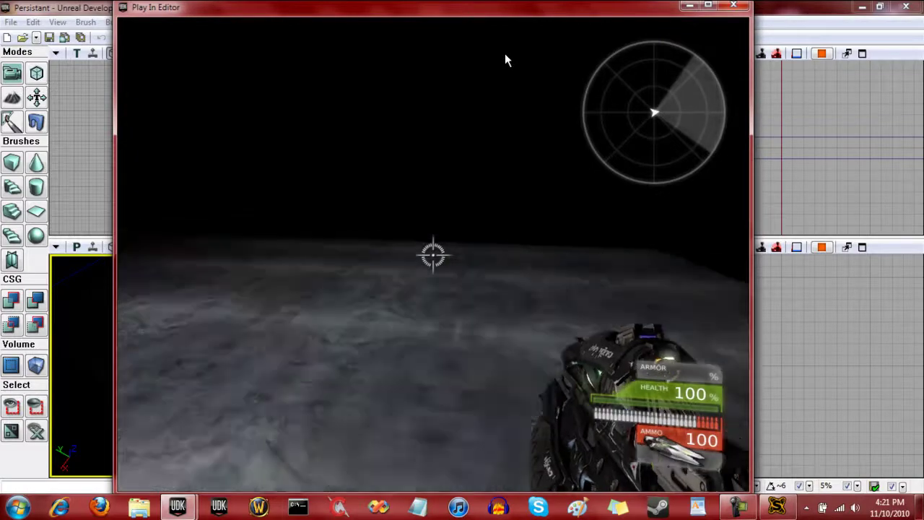
key(Escape)
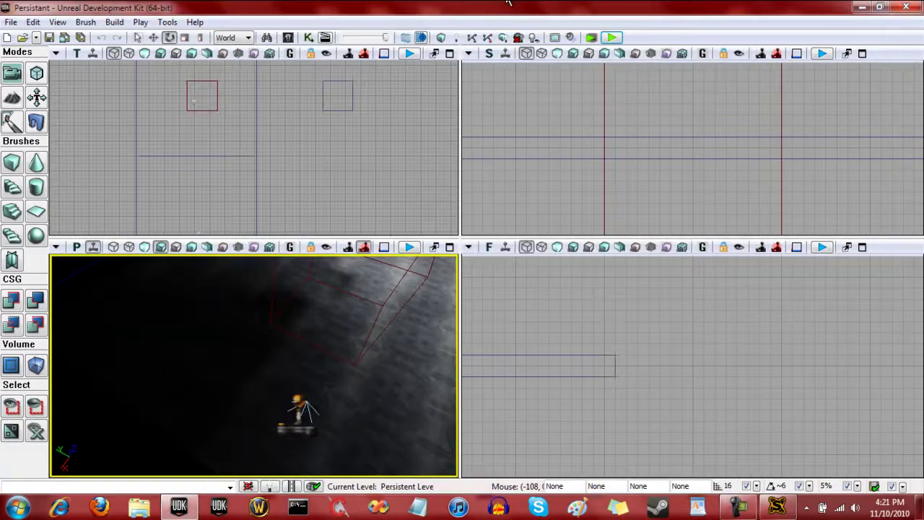
- Make Level Stage A the current level in the Levels browser, and close the browser
click(296, 41)
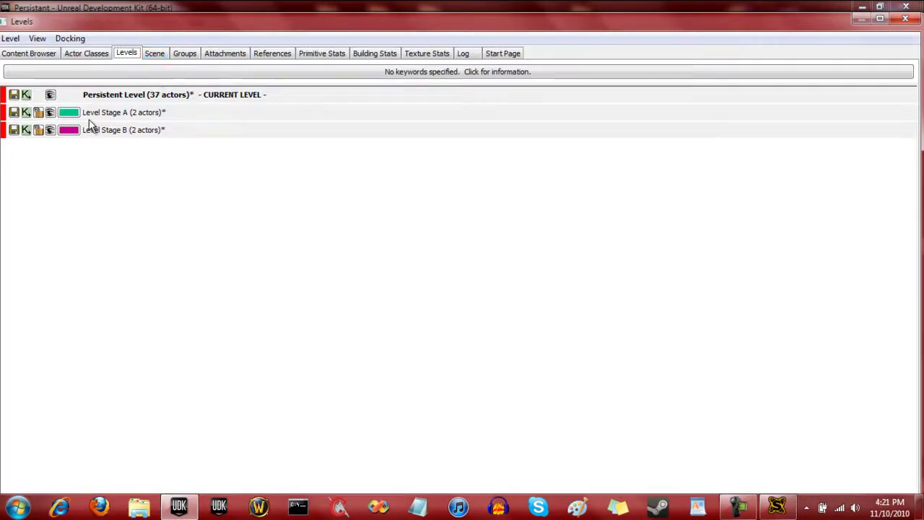
double_click(127, 117)
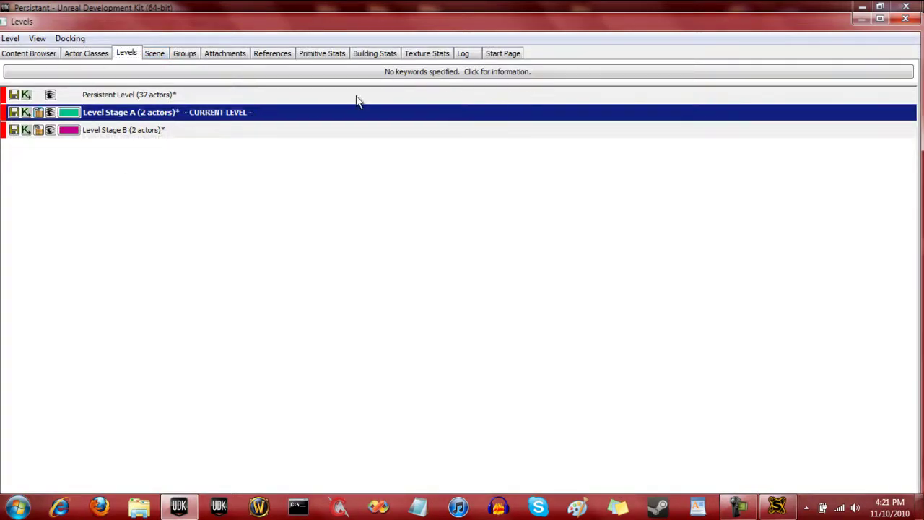
click(906, 18)
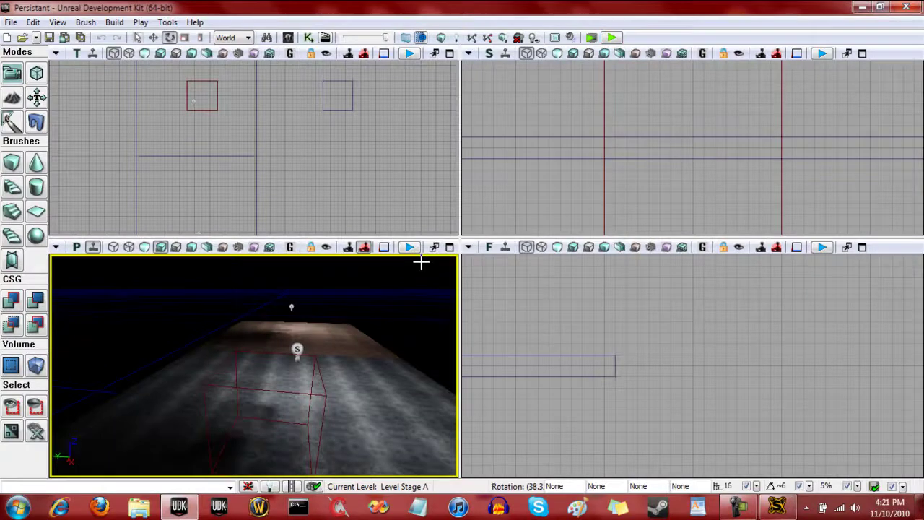
- Add a Trigger actor on Level Stage A's floor near the boundary with Level Stage B
scroll(421, 262, up, 5)
right_drag(422, 262, 430, 290)
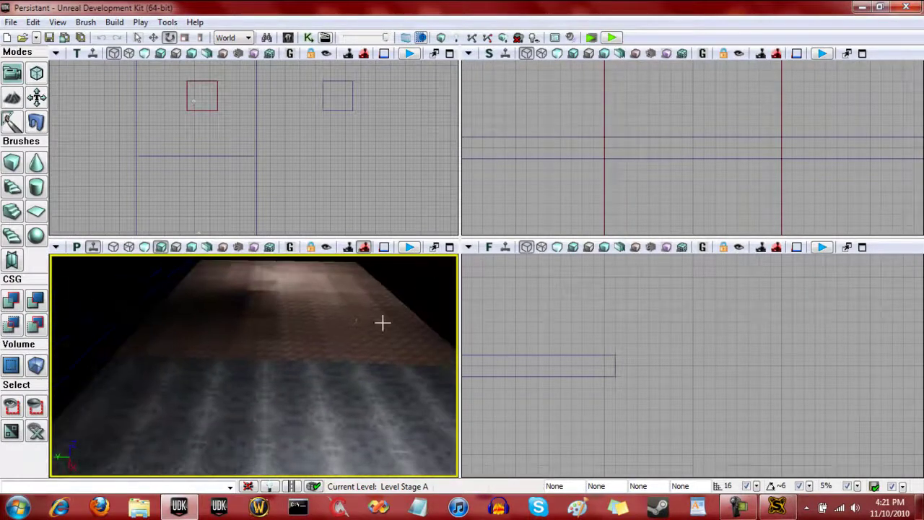
right_click(289, 385)
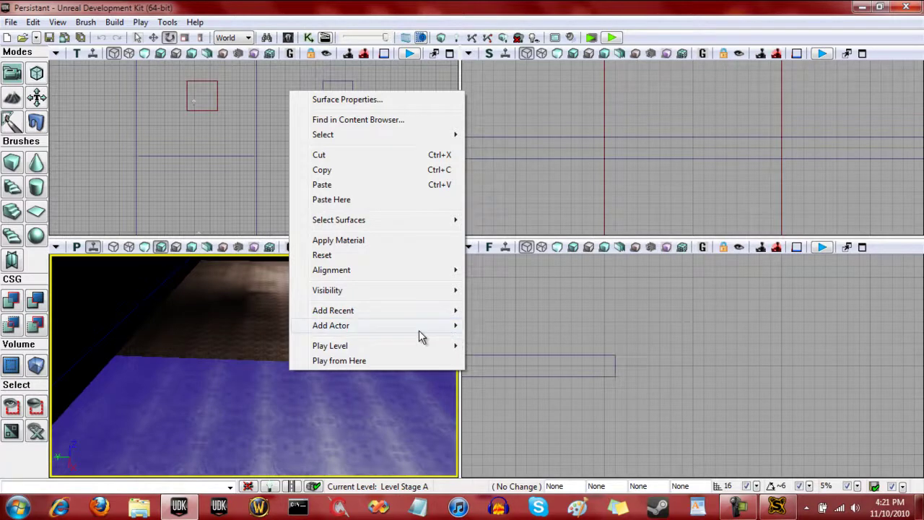
mouse_move(427, 335)
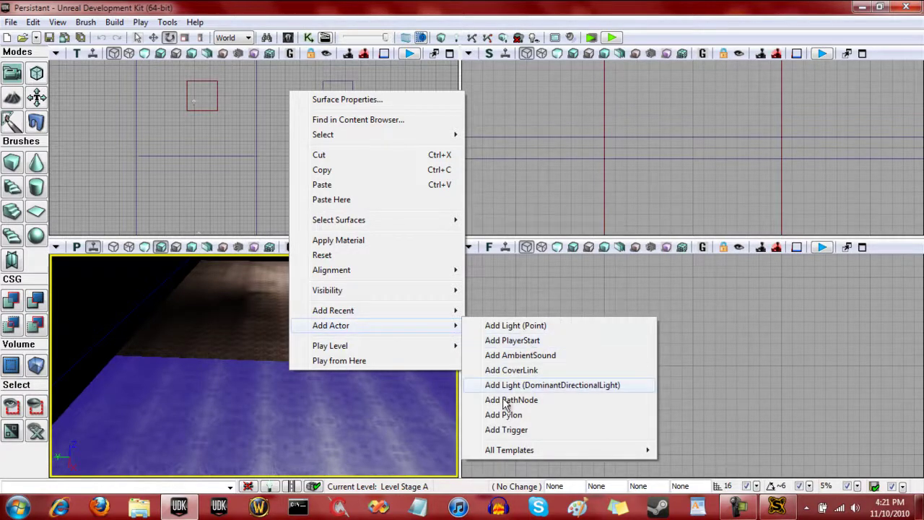
click(507, 429)
- Set the trigger's Collision Radius to 512 in its properties, and close the properties window
double_click(343, 352)
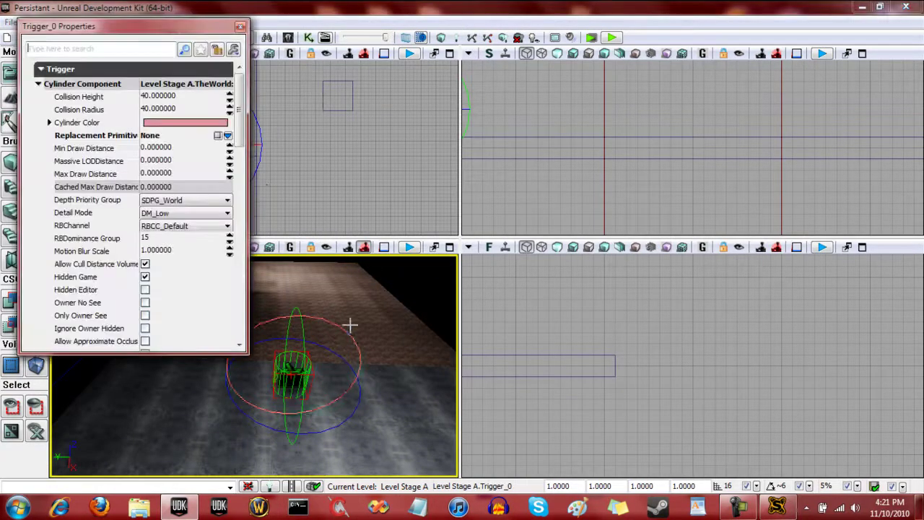
click(169, 103)
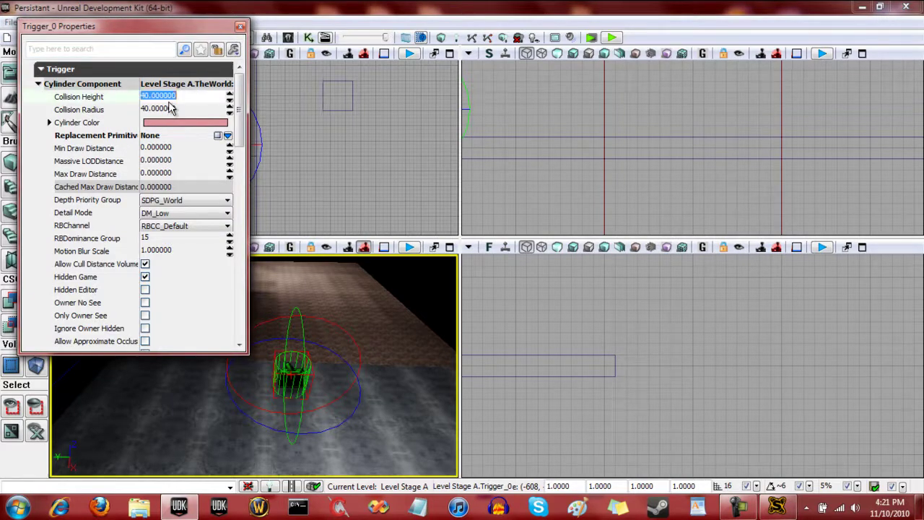
click(171, 107)
text(5)
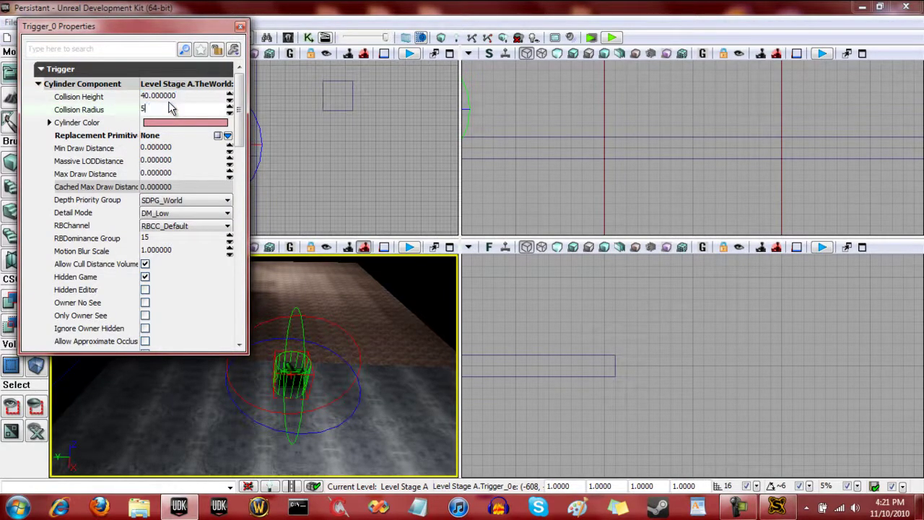
text(12)
key(Return)
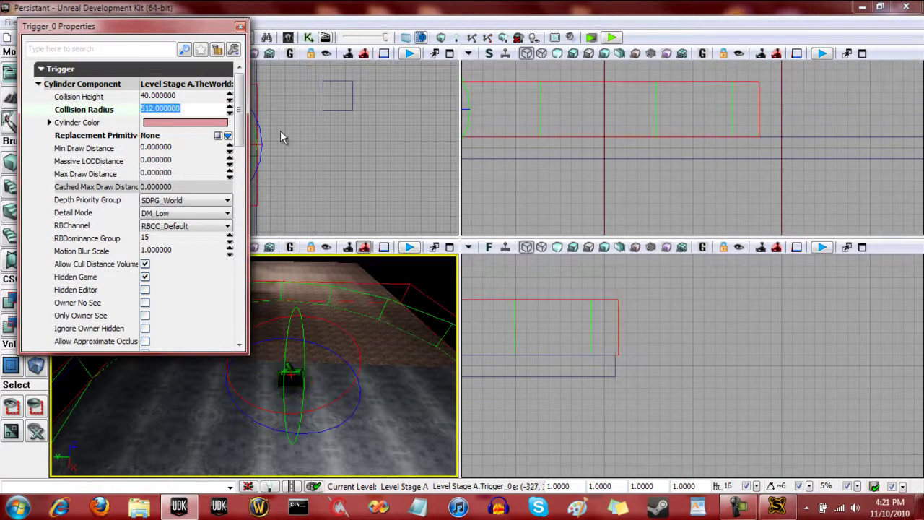
click(240, 26)
- Switch to translation mode and move the trigger to the boundary between the two stage floors
key(Home)
key(space)
key(space)
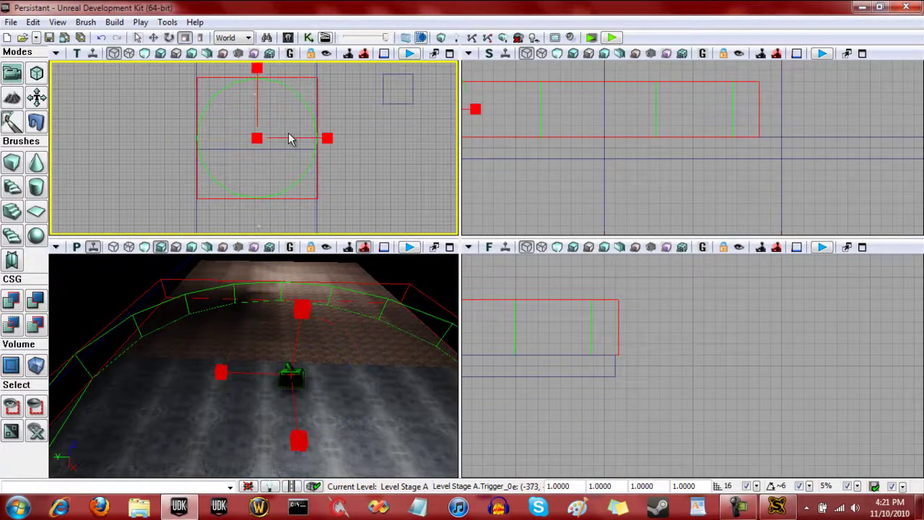
drag(256, 106, 258, 122)
drag(190, 166, 256, 221)
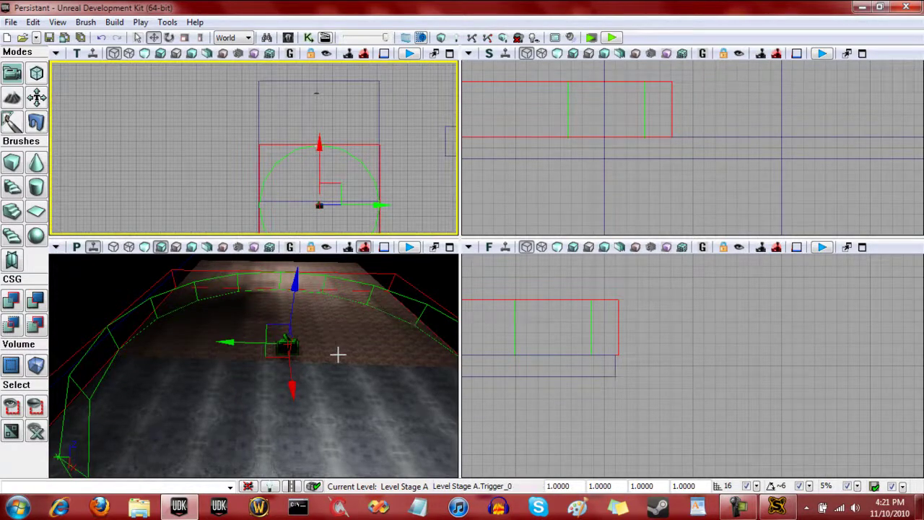
right_drag(333, 351, 328, 355)
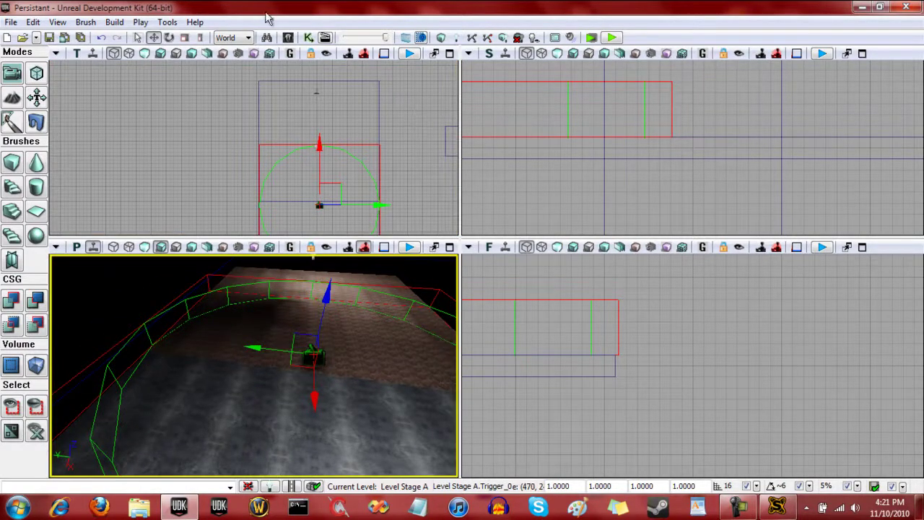
- Open UnrealKismet, add a Touch event for the selected trigger to the Level Stage A sequence, and position it
click(308, 39)
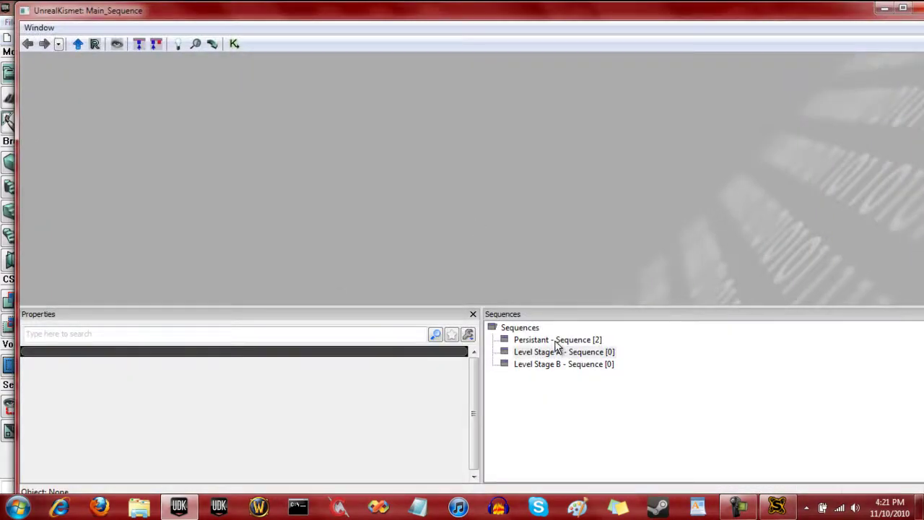
click(557, 341)
click(557, 353)
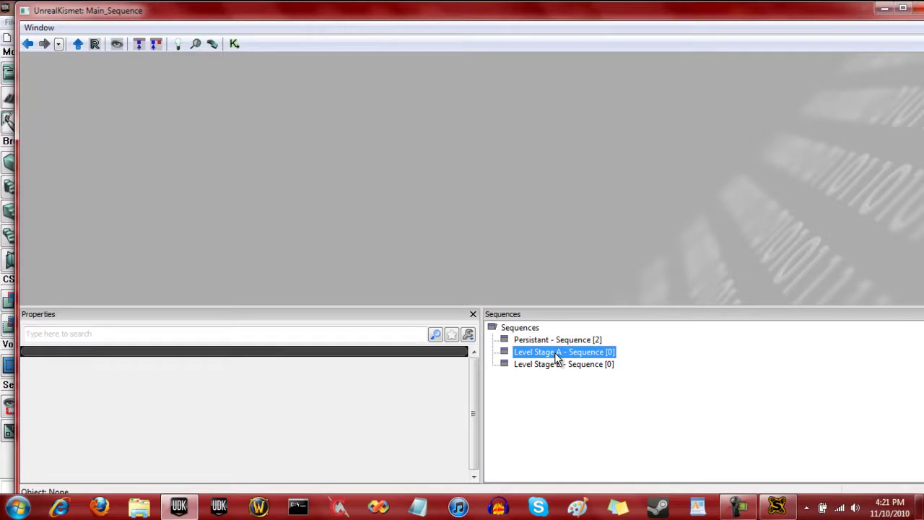
right_click(425, 171)
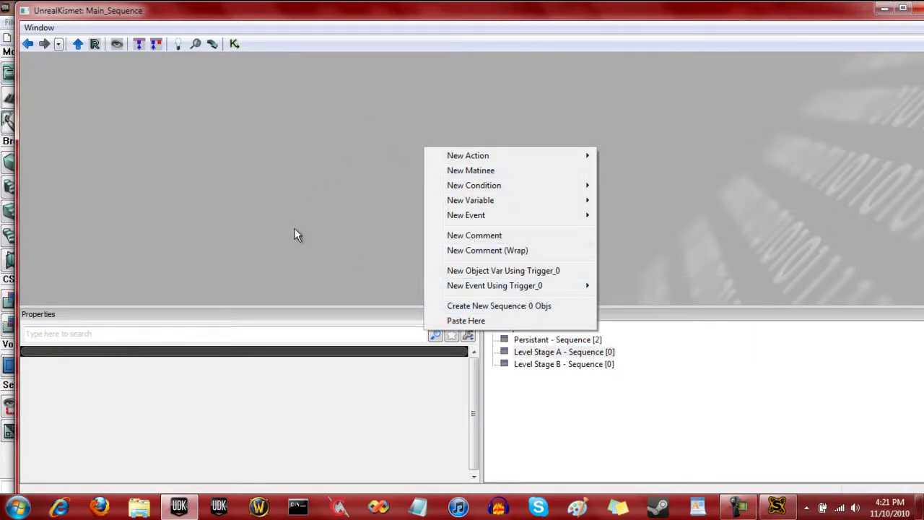
mouse_move(514, 284)
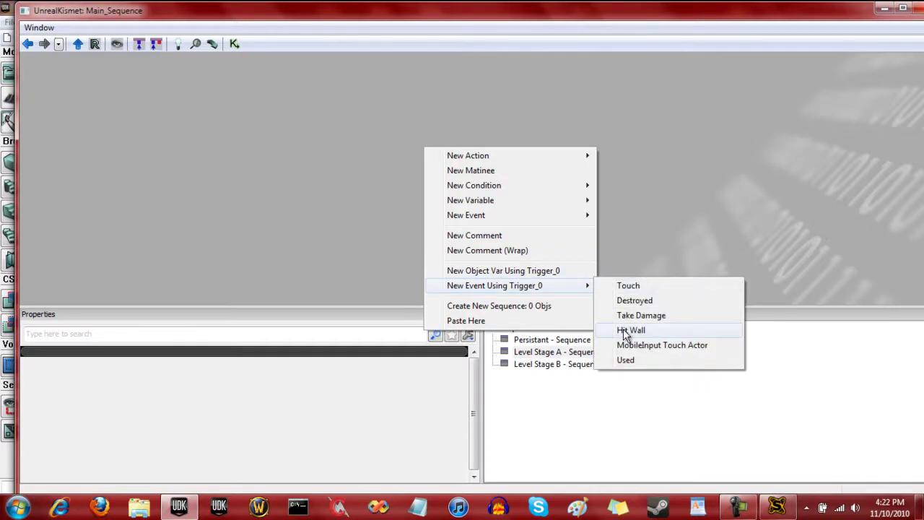
click(634, 289)
drag(518, 208, 275, 170)
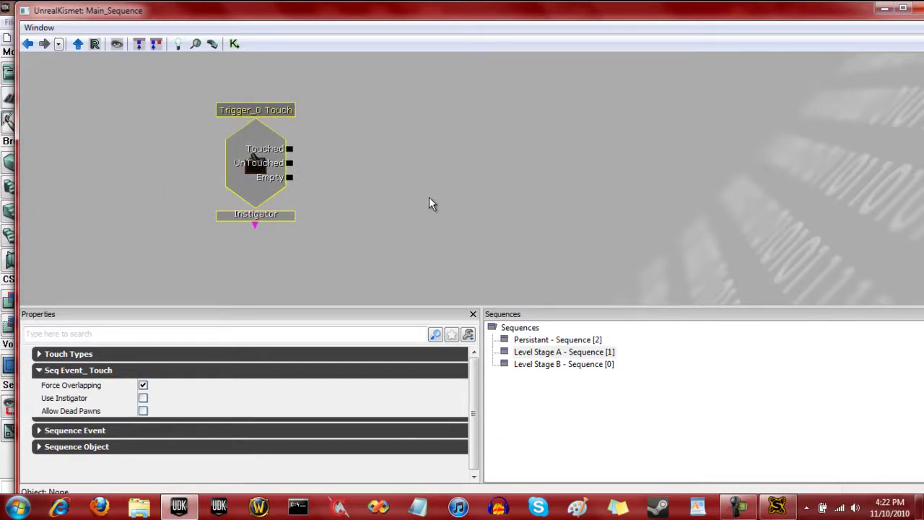
- Add a Stream Levels action to the Level Stage A sequence and place it beside the trigger's Touch event
right_click(397, 159)
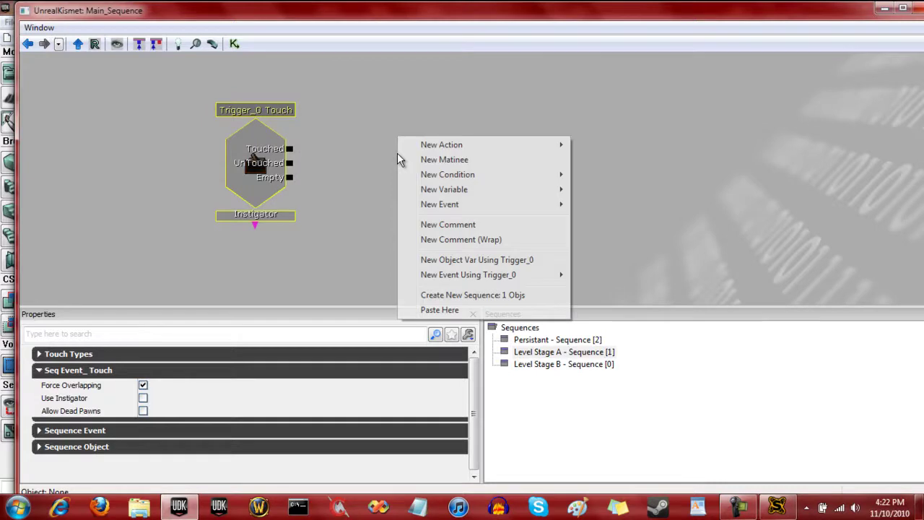
mouse_move(434, 144)
mouse_move(601, 245)
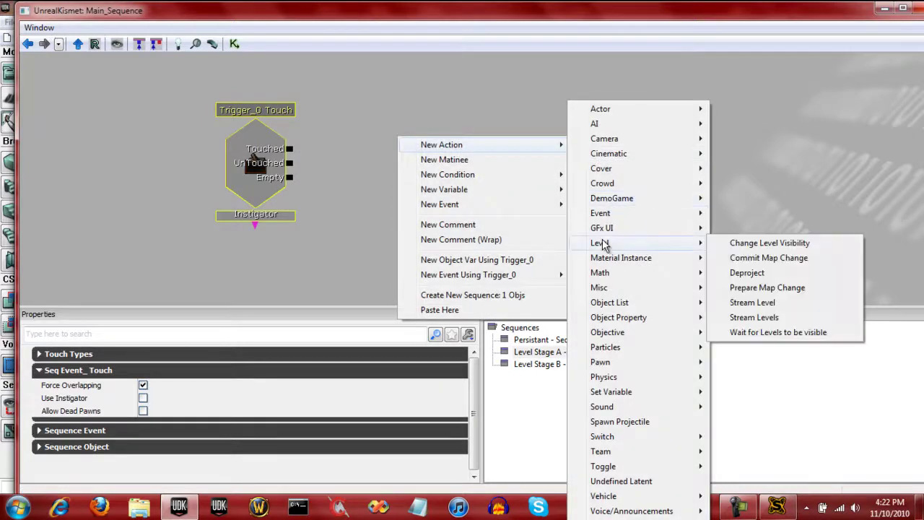
click(744, 316)
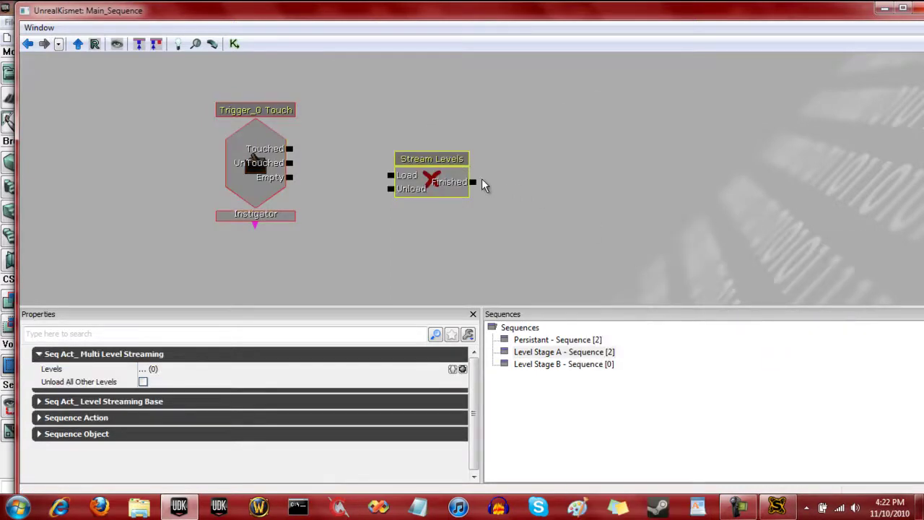
drag(434, 154, 428, 104)
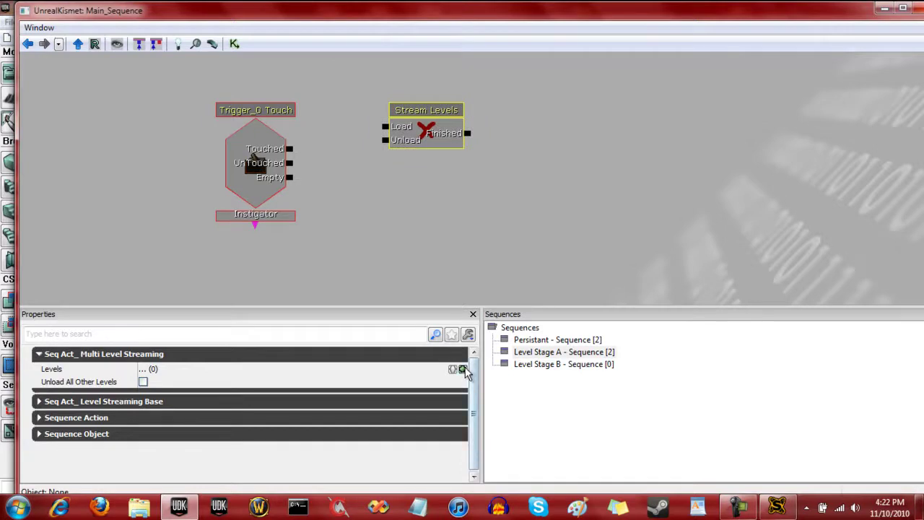
- Add one entry to the Stream Levels action's Levels array and set its Level Name to Level Stage B
click(463, 369)
double_click(97, 385)
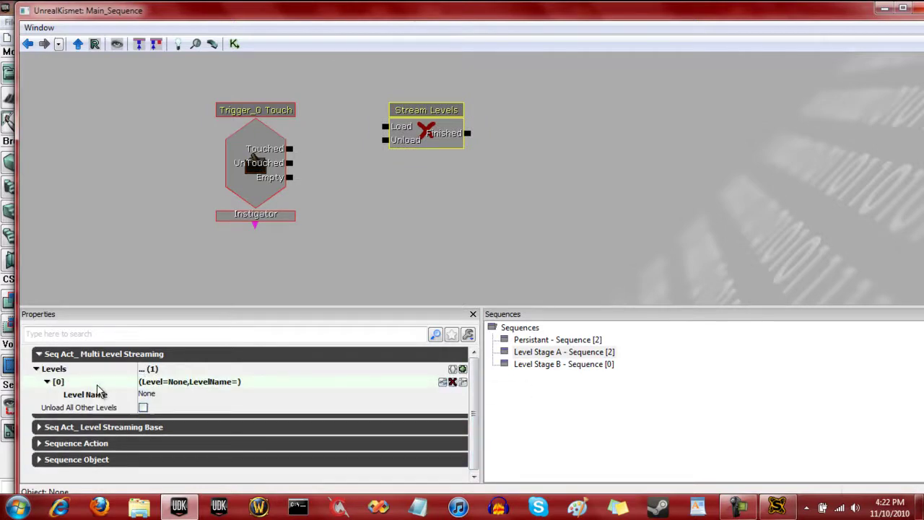
click(163, 394)
text(Level)
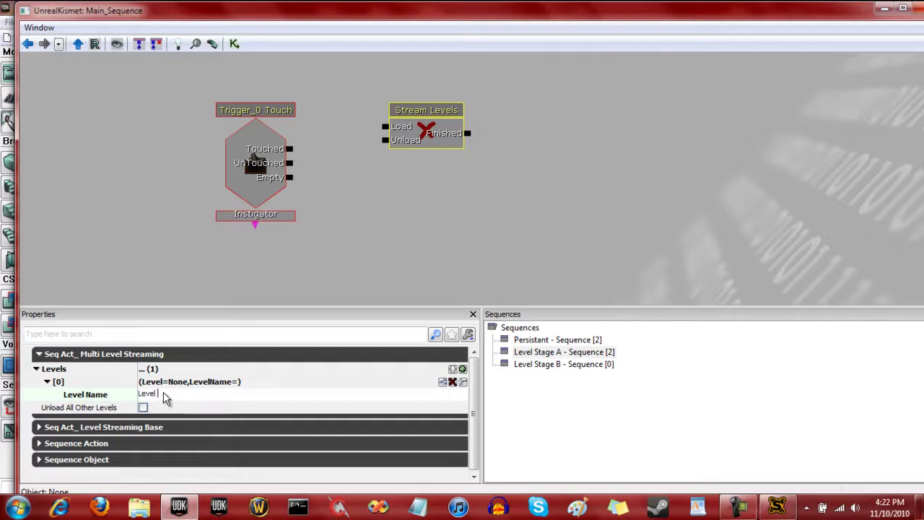
text( Stage B)
key(Return)
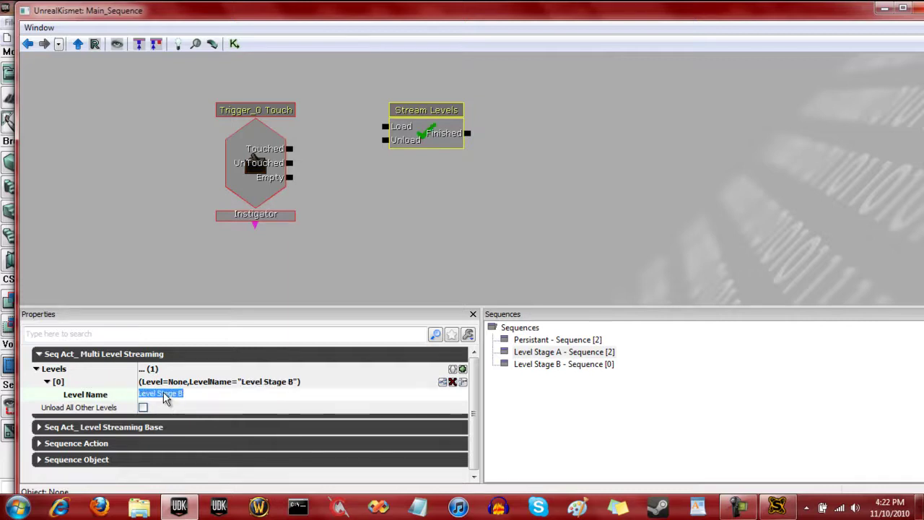
- Connect the Touch event's Touched output to the Load input of Stream Levels, and close UnrealKismet
drag(289, 149, 383, 128)
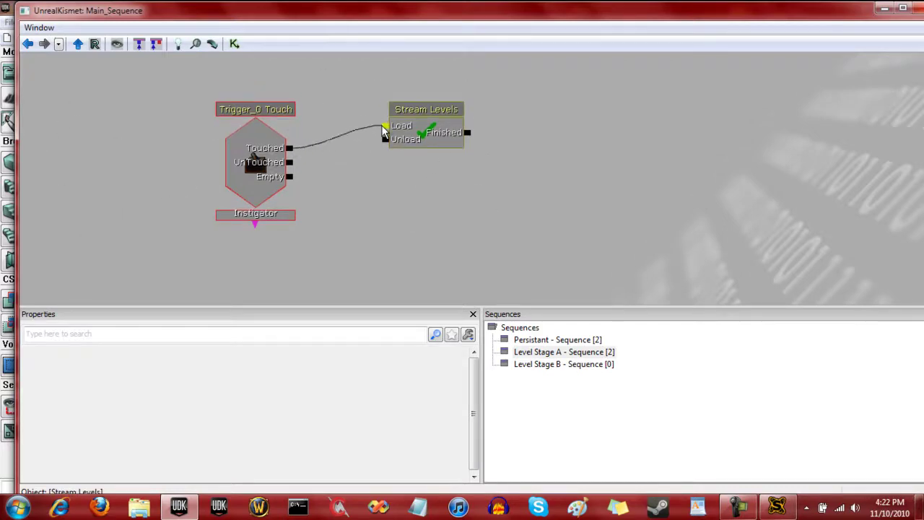
click(426, 135)
click(919, 7)
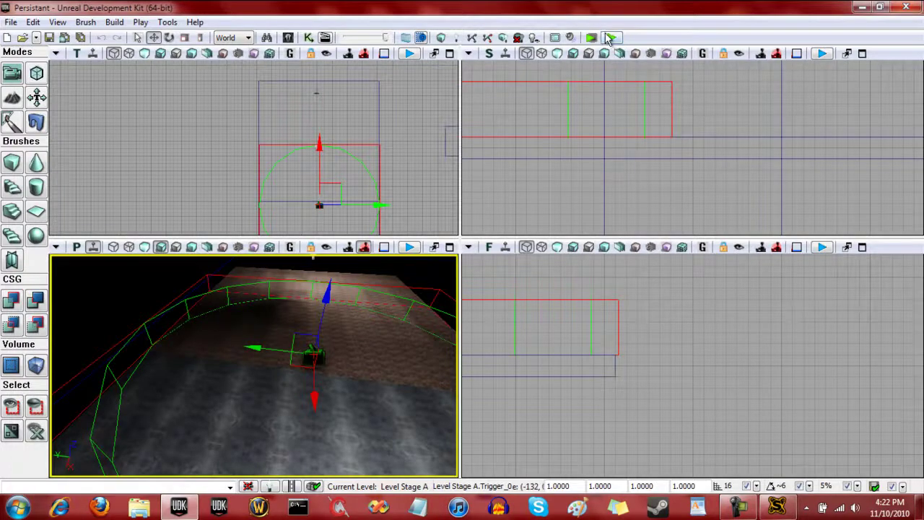
- Play the level in an editor window to test the trigger-based streaming
click(610, 38)
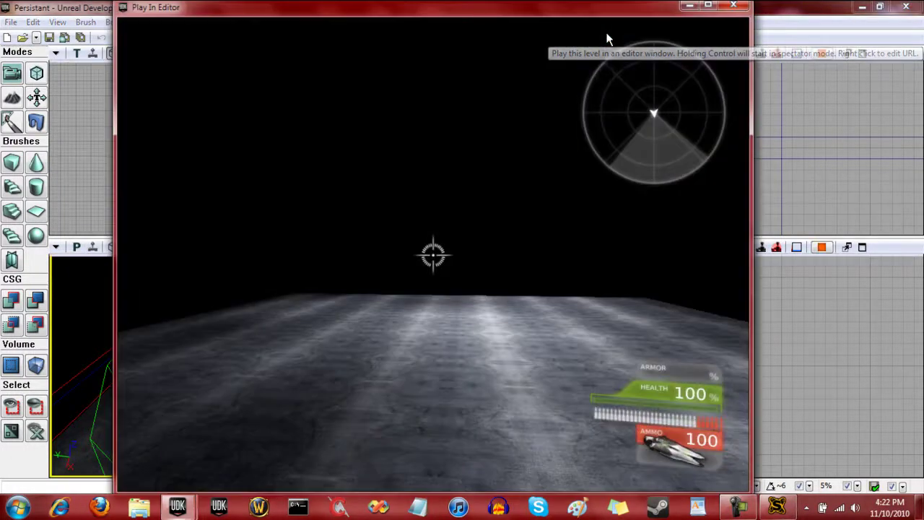